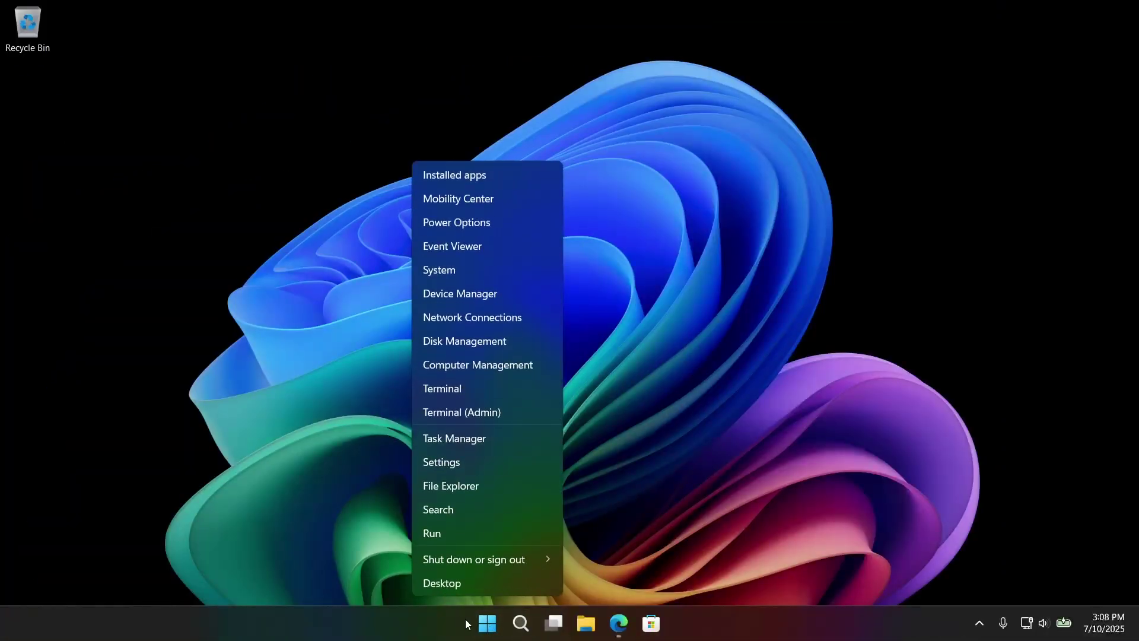
Step: Search Start for 'dsd', dismiss the results, and bring up the Widgets board
click(493, 623)
click(491, 624)
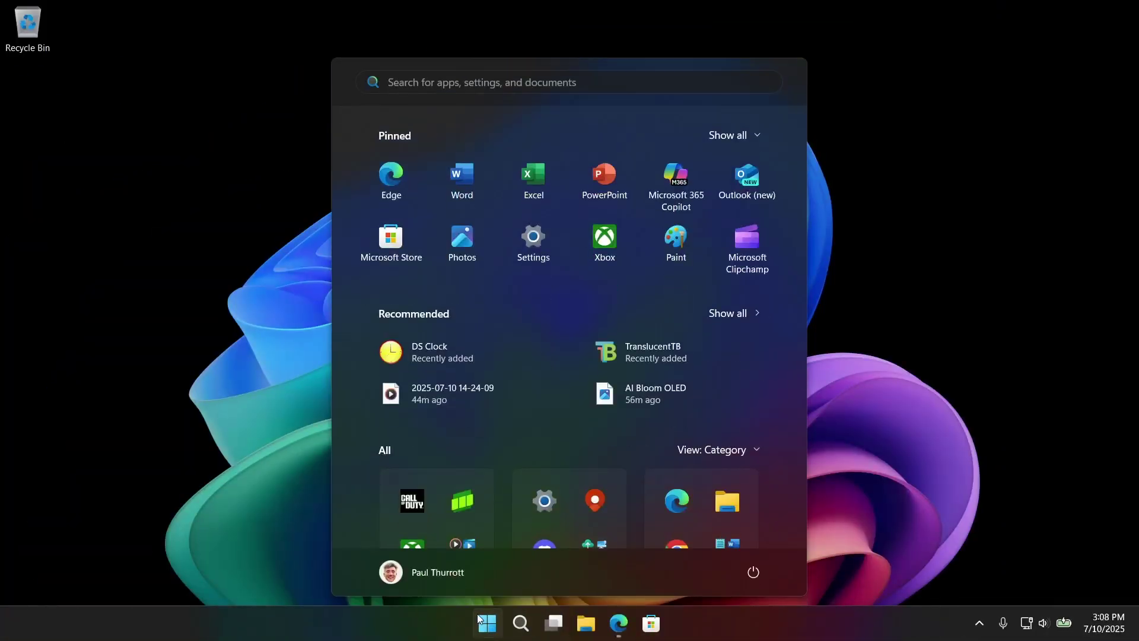
text(dsd tech)
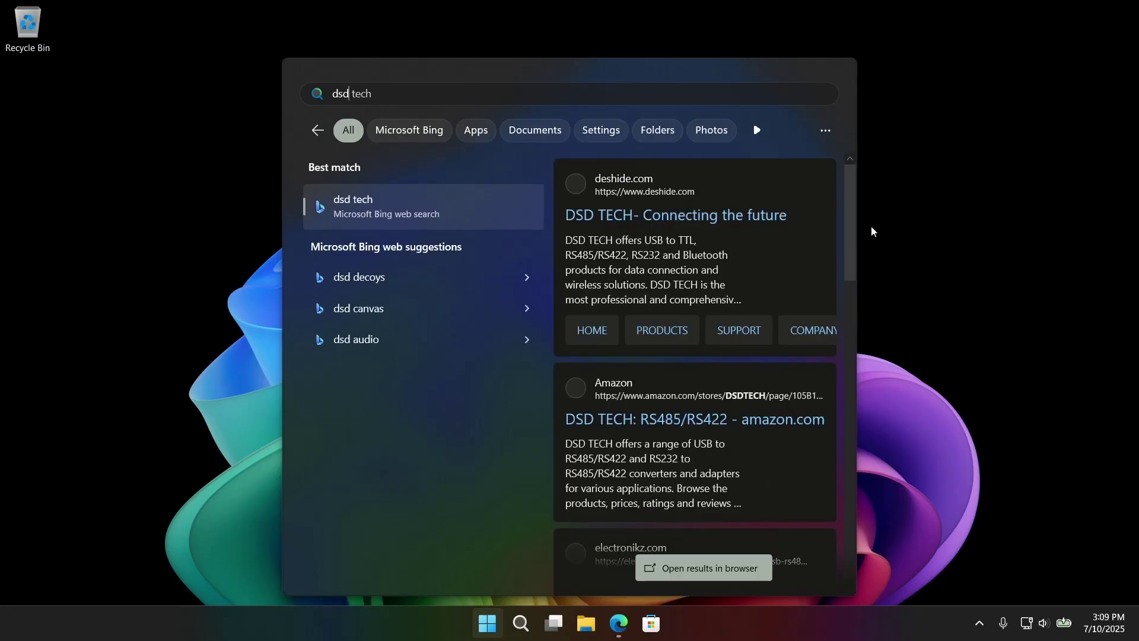
click(936, 316)
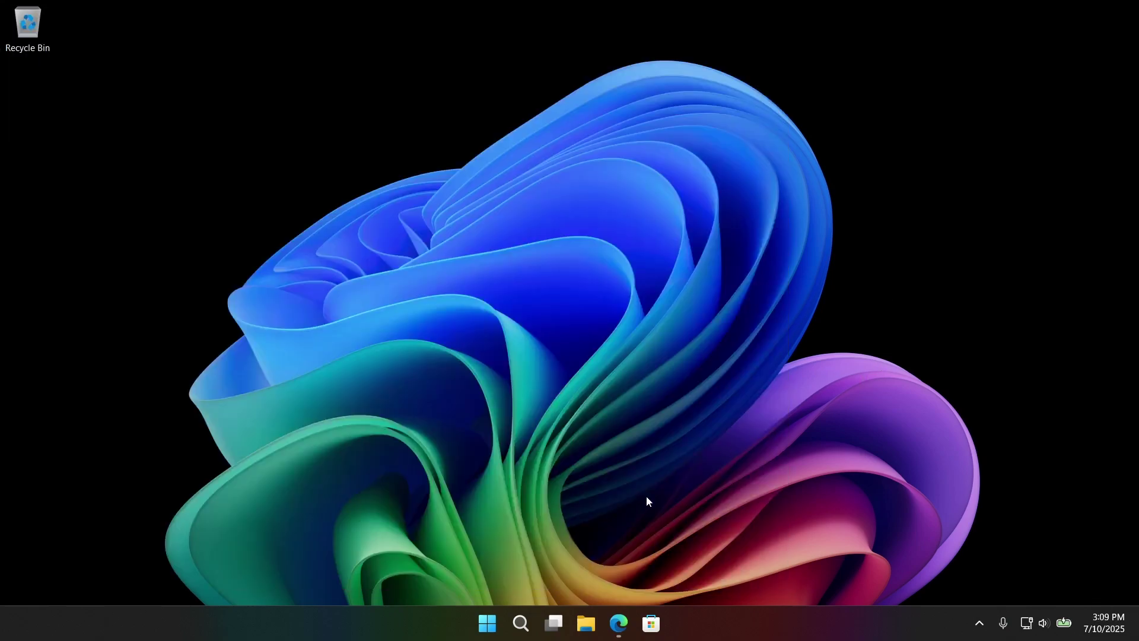
key(super+w)
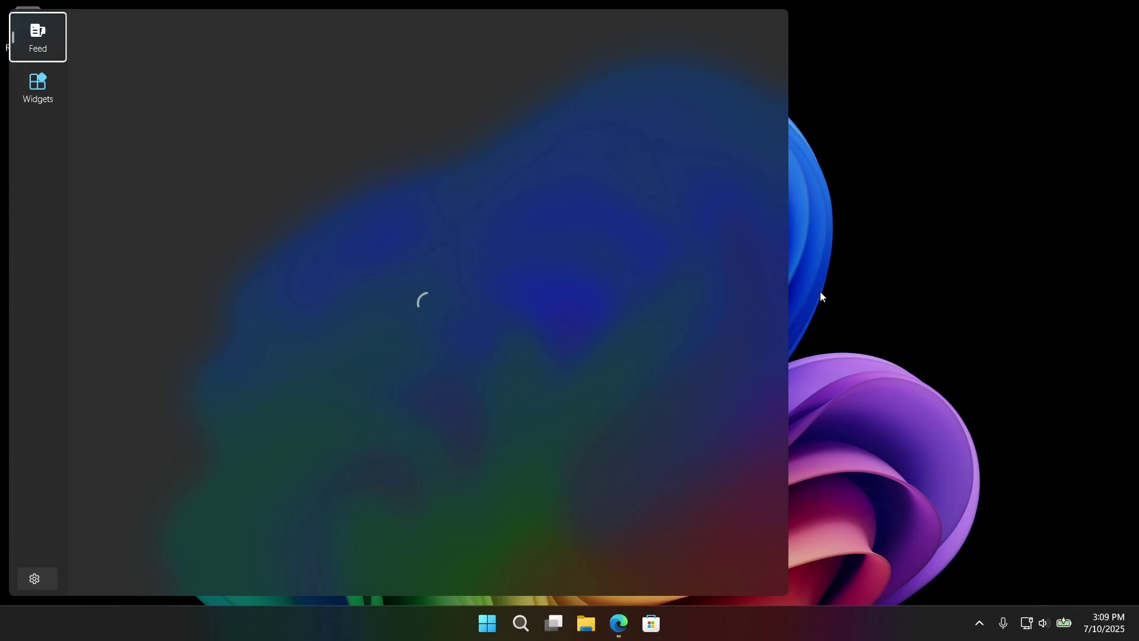
Step: Scroll down the Widgets news feed, then close the Widgets board
scroll(704, 298, down, 10)
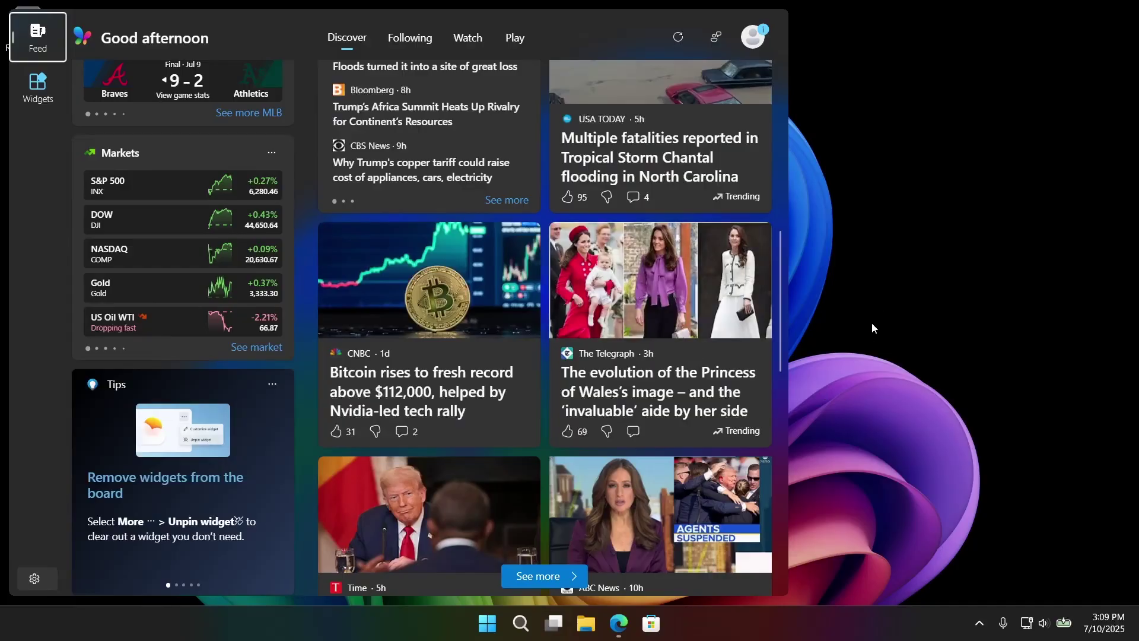
click(961, 324)
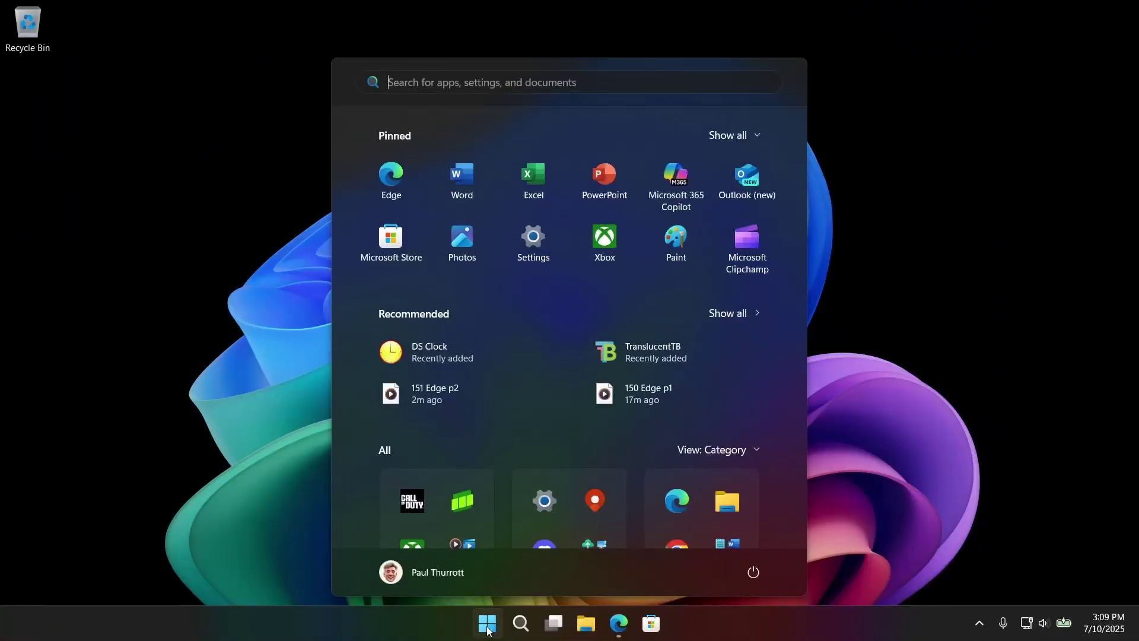
Step: Launch Brave by searching 'brave' in Start
text(brave)
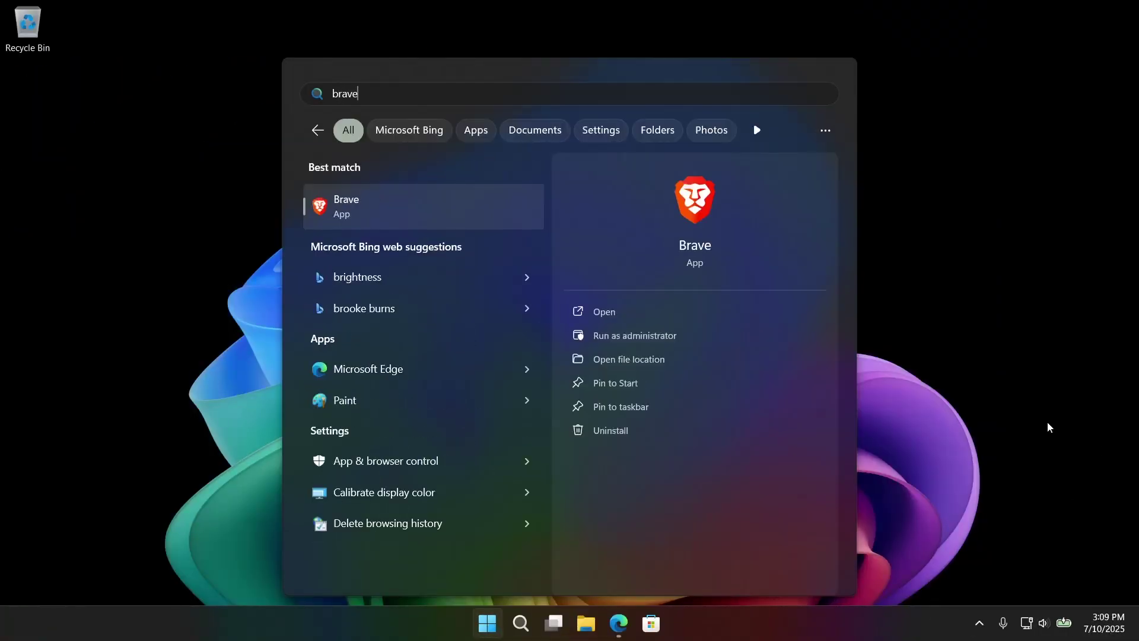
key(Return)
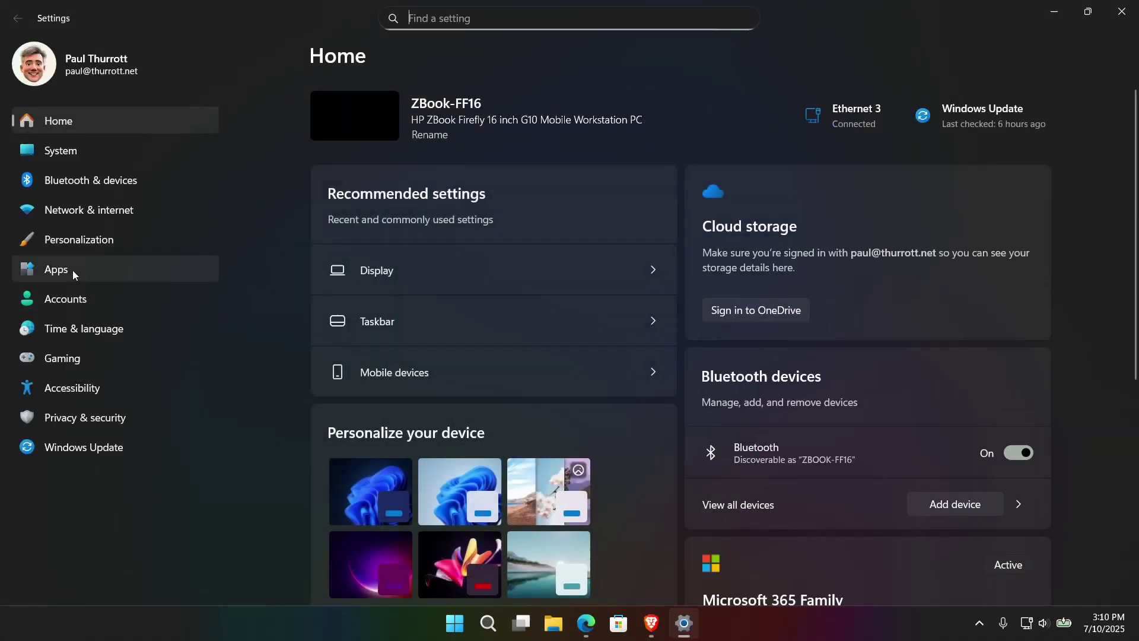
Step: In Apps > Default apps, make Brave the default browser without pinning it to Start
click(72, 270)
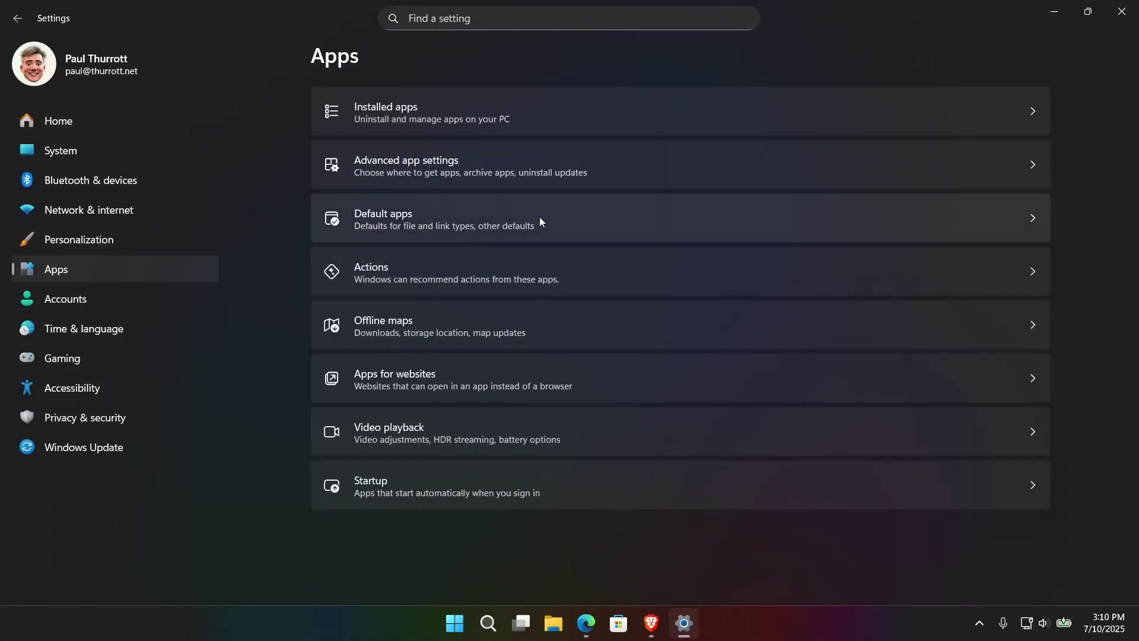
click(678, 224)
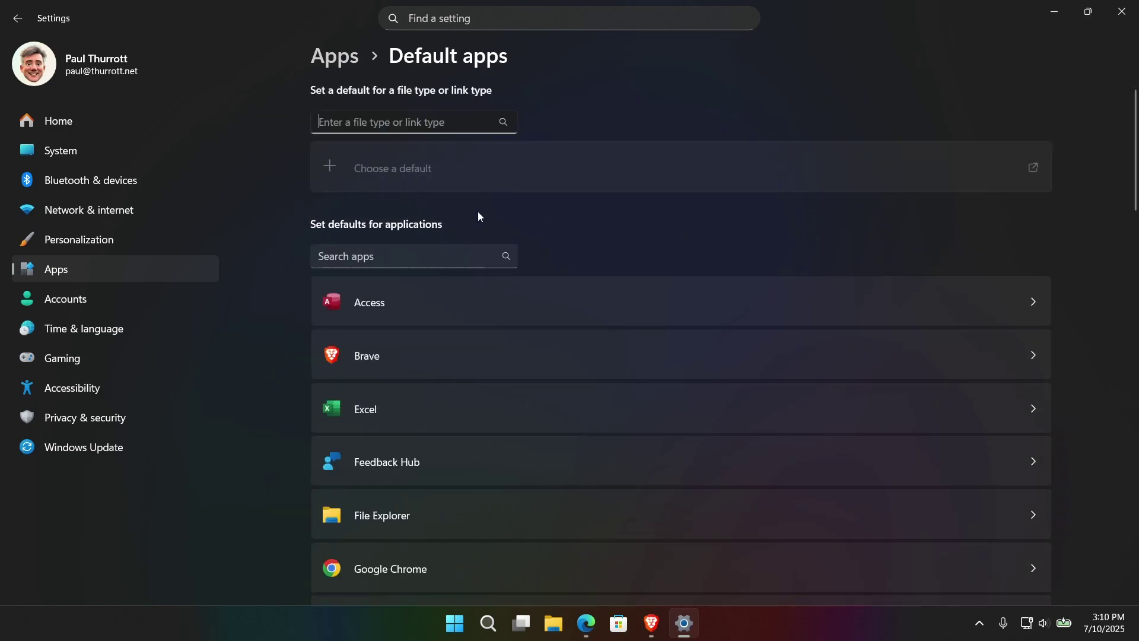
scroll(795, 330, down, 4)
scroll(785, 319, up, 3)
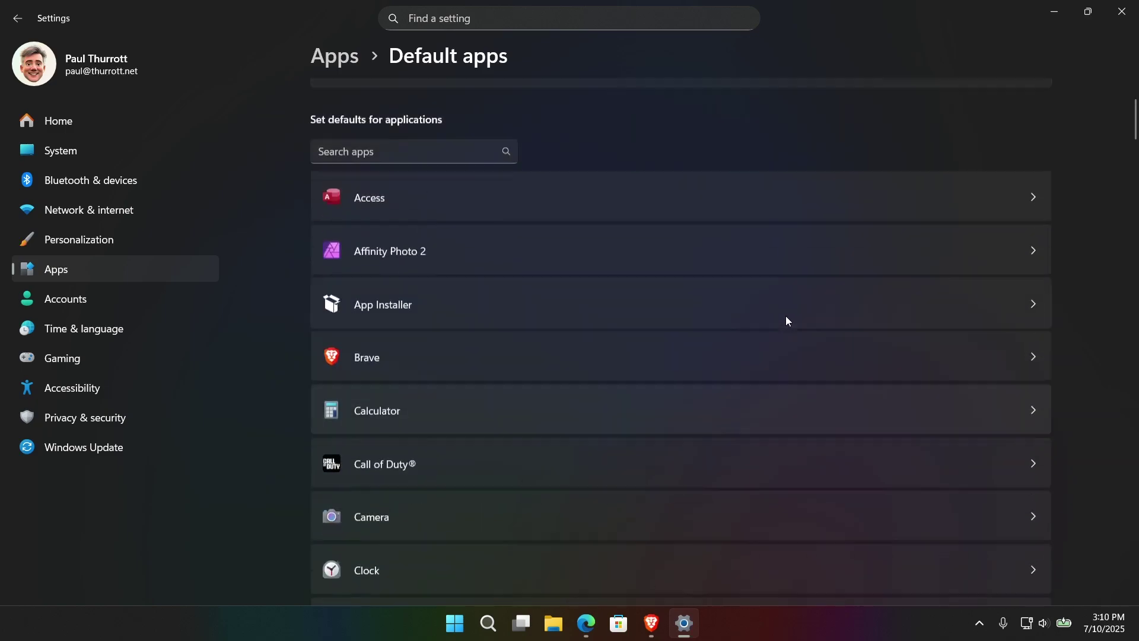
scroll(786, 316, up, 2)
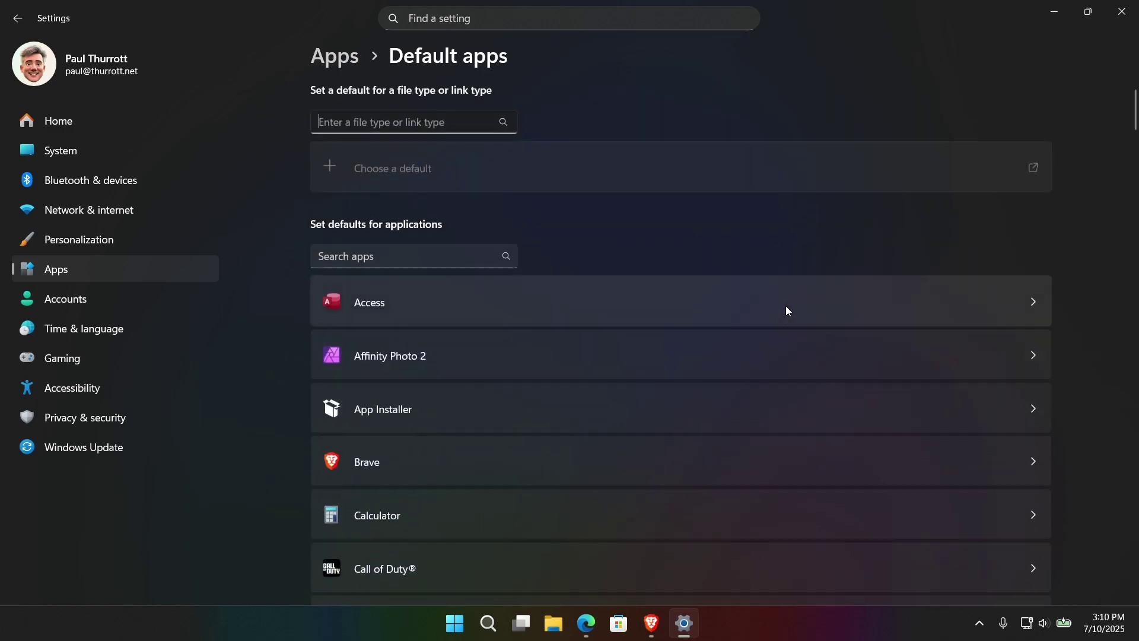
click(422, 453)
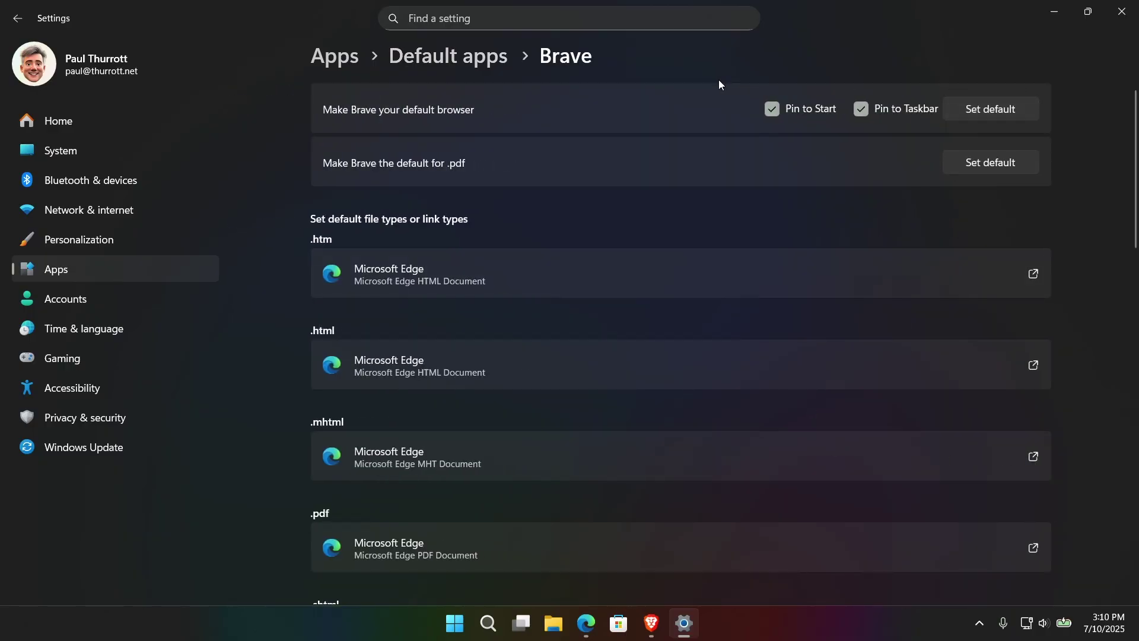
click(773, 113)
click(995, 109)
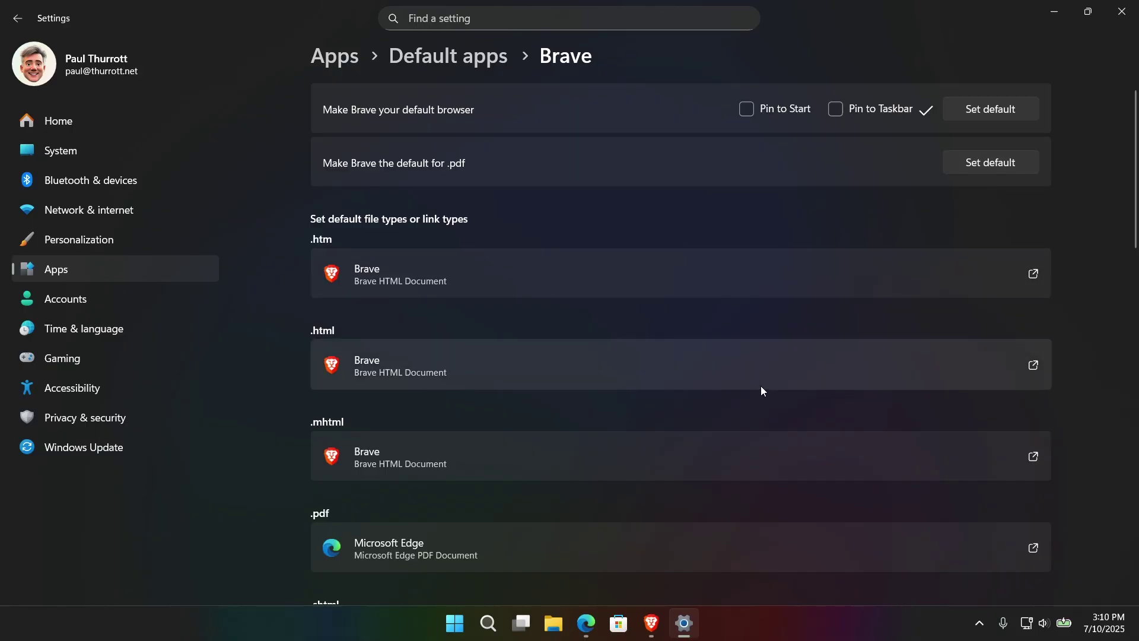
Step: Change the .pdf default from Microsoft Edge to Brave
scroll(760, 415, down, 3)
click(739, 407)
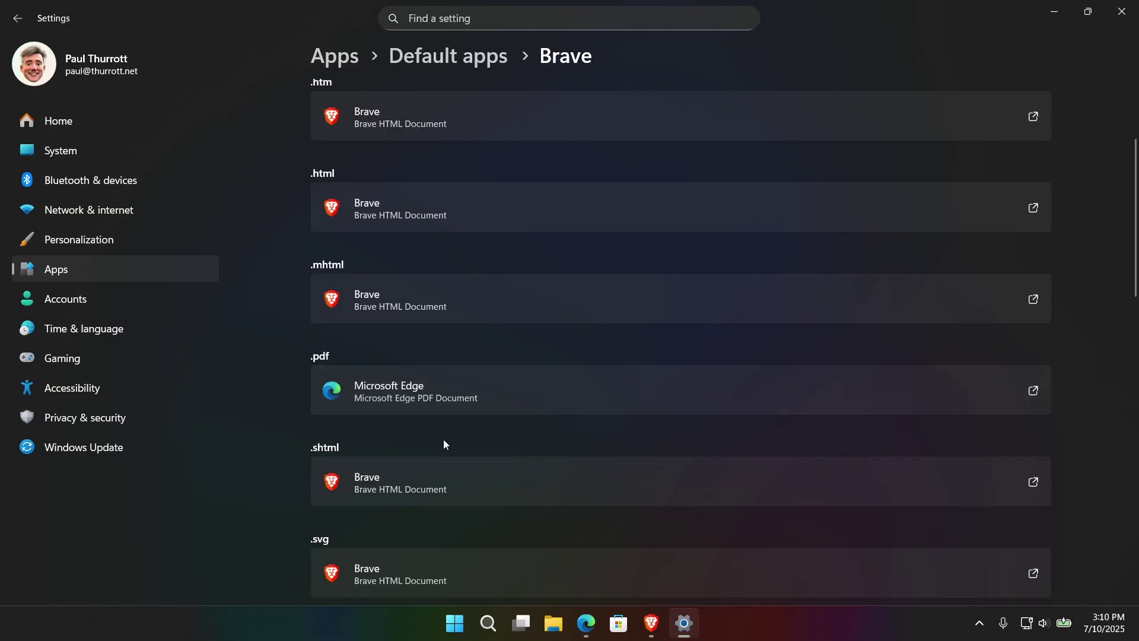
click(541, 319)
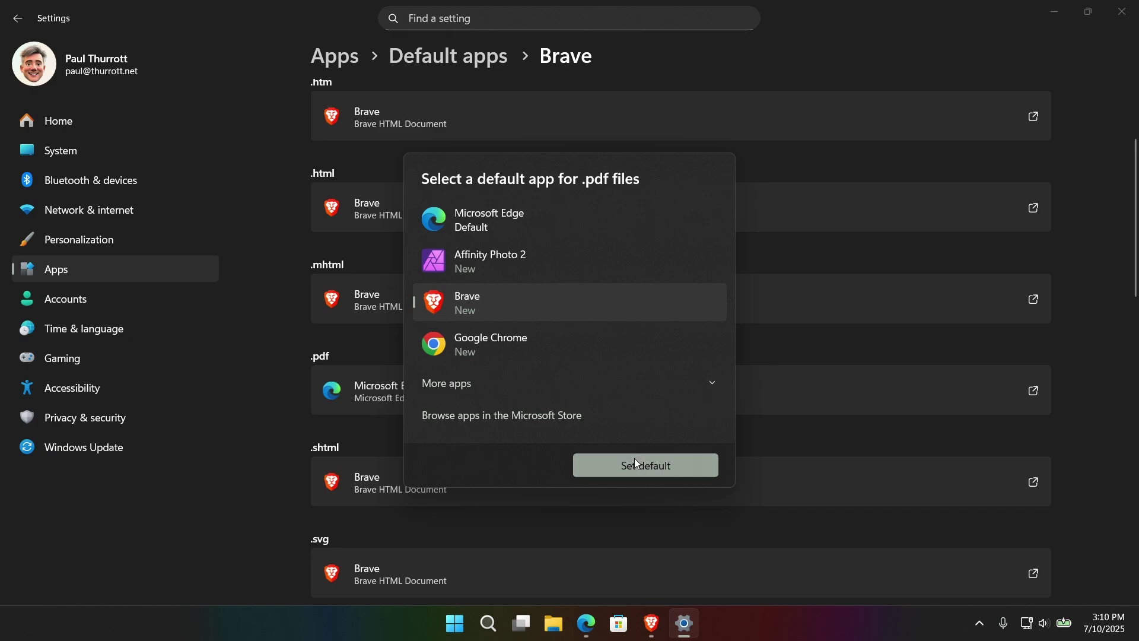
click(636, 464)
Step: Review Brave's file-type list to confirm .htm, .html, .mhtml and .pdf open in Brave
scroll(708, 465, down, 3)
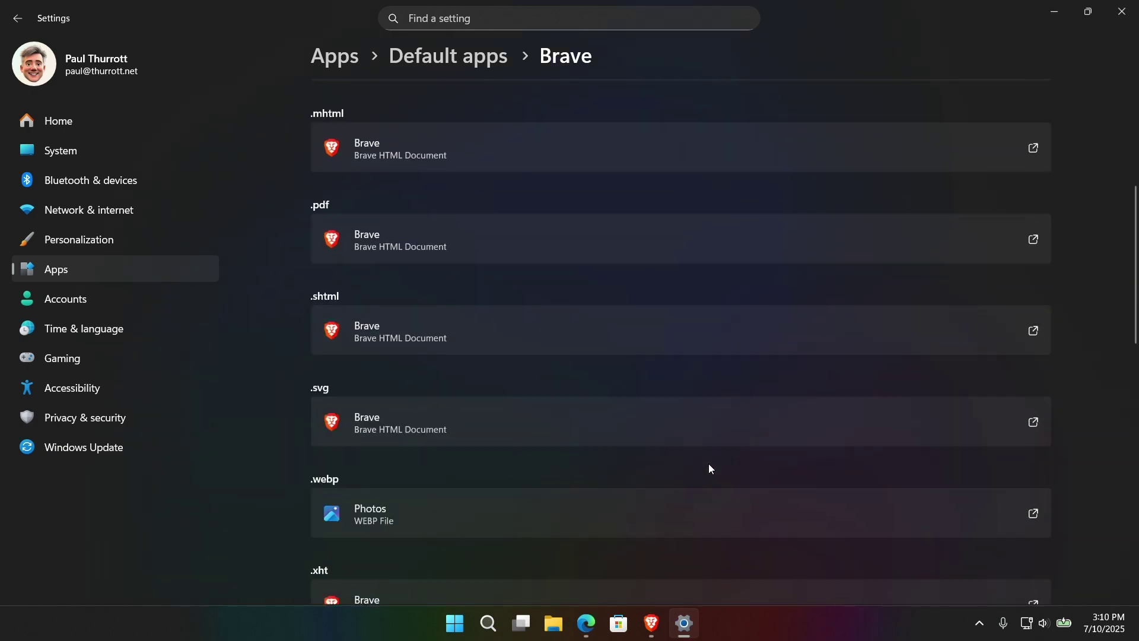
scroll(708, 464, down, 10)
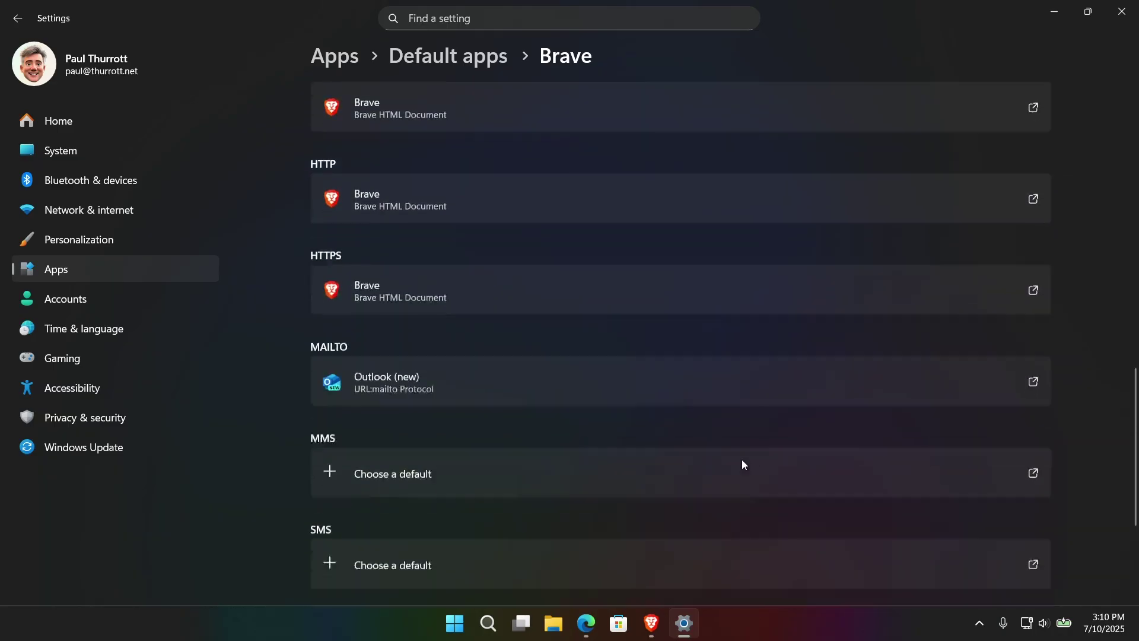
scroll(742, 464, down, 3)
scroll(742, 464, up, 12)
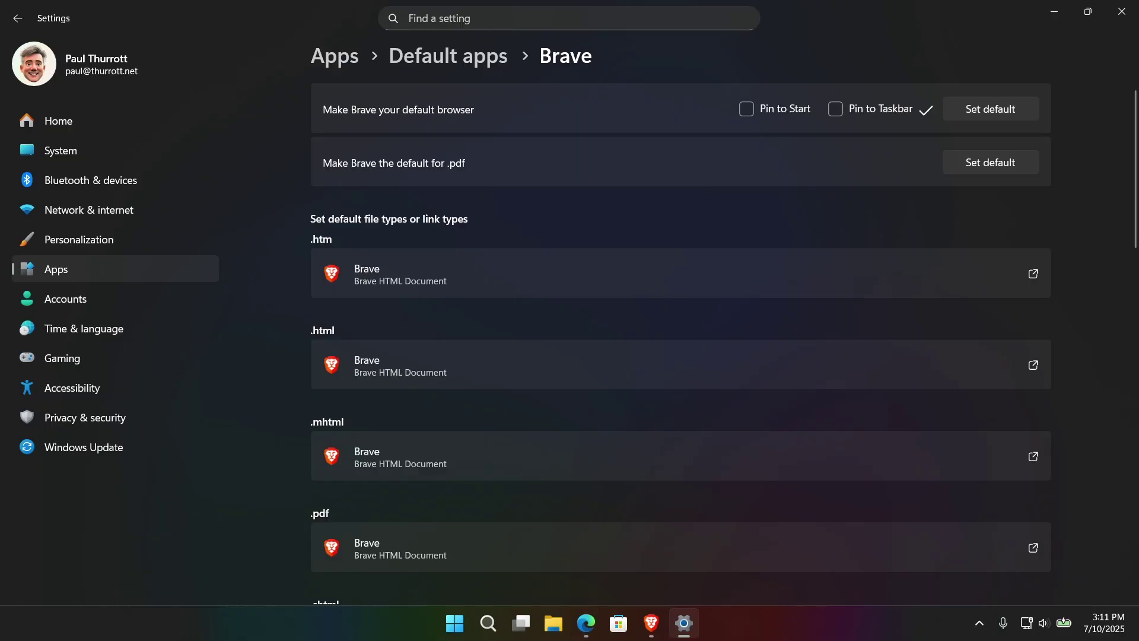
scroll(870, 368, down, 4)
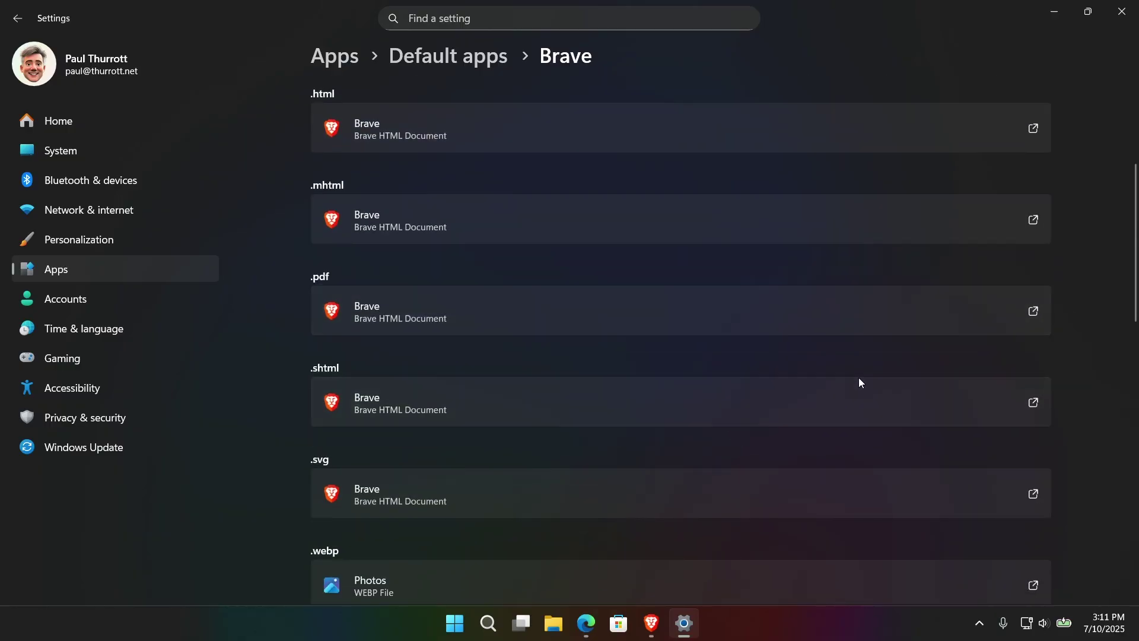
scroll(951, 465, up, 4)
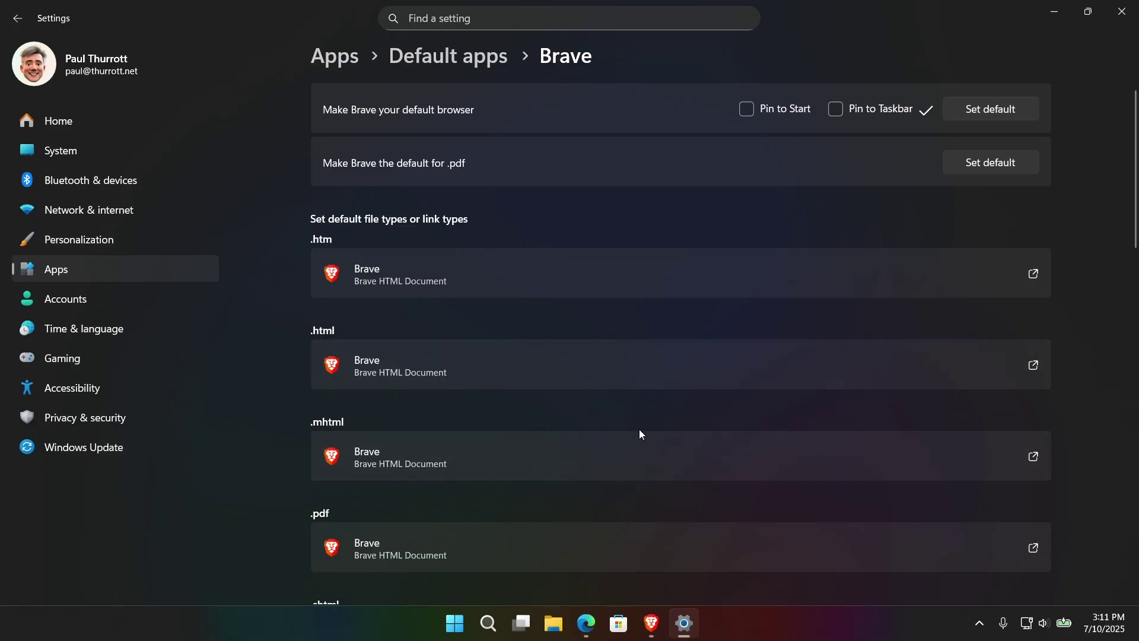
Step: Bring up the Widgets board and scroll its news feed down to the shark story
click(455, 623)
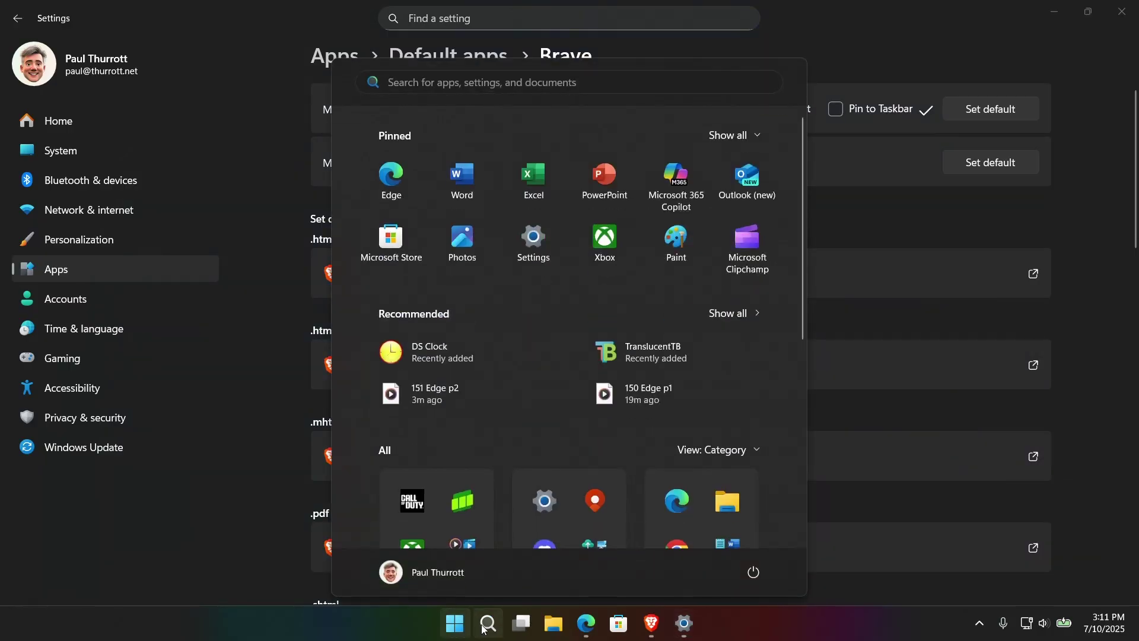
click(324, 401)
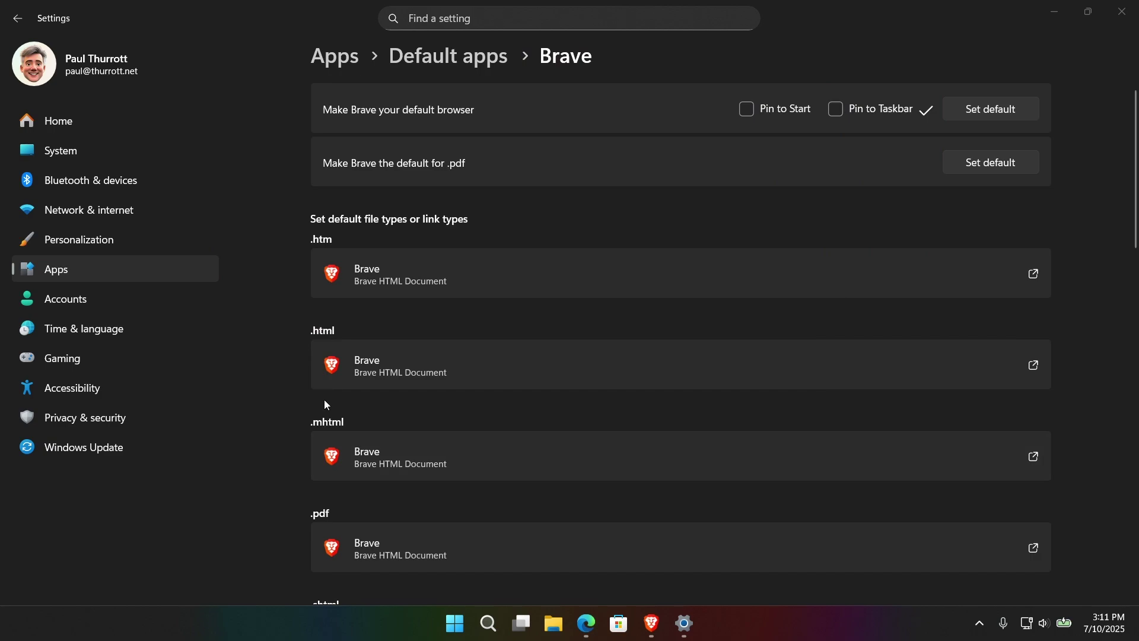
key(super+w)
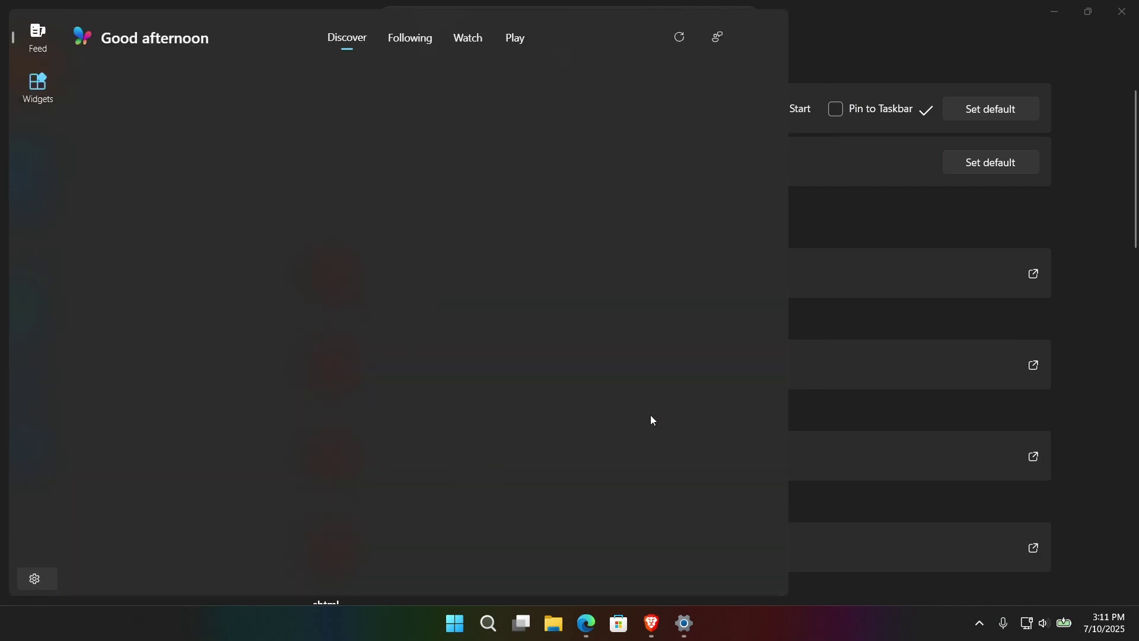
scroll(658, 407, down, 3)
scroll(660, 407, down, 1)
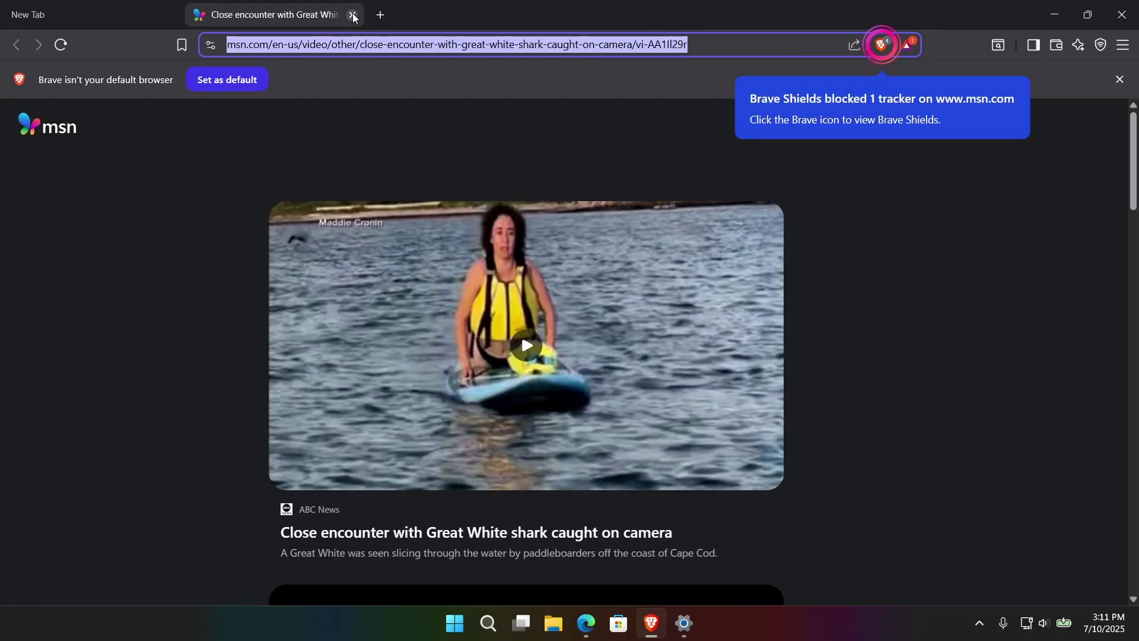
Step: Close Brave's msn.com shark story tab, then glance at the hidden tray icons
click(353, 16)
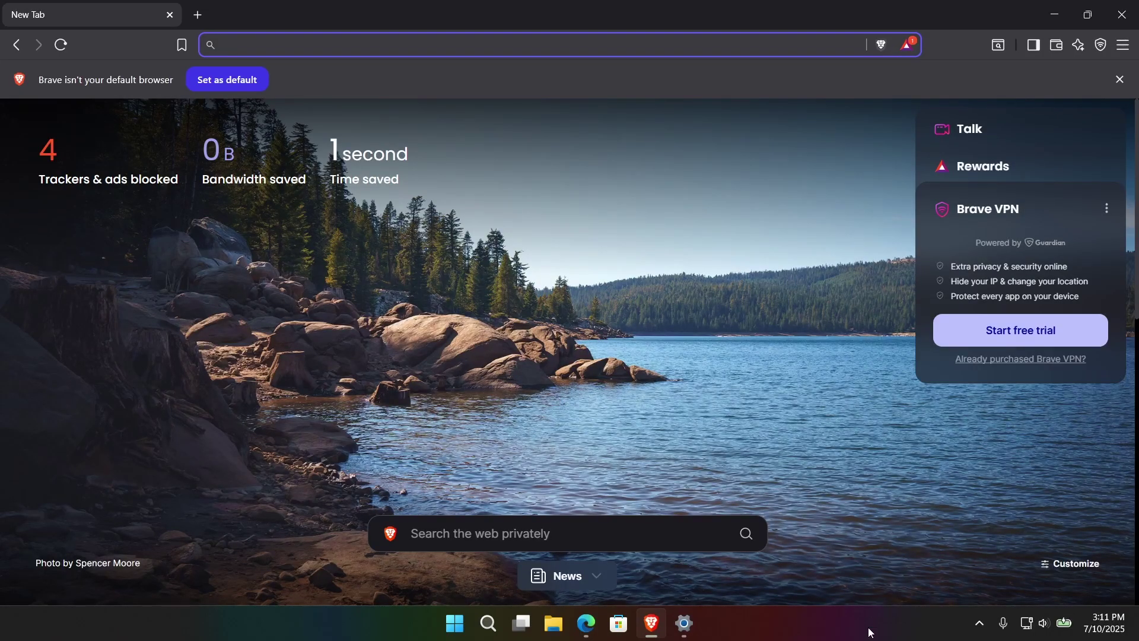
click(979, 623)
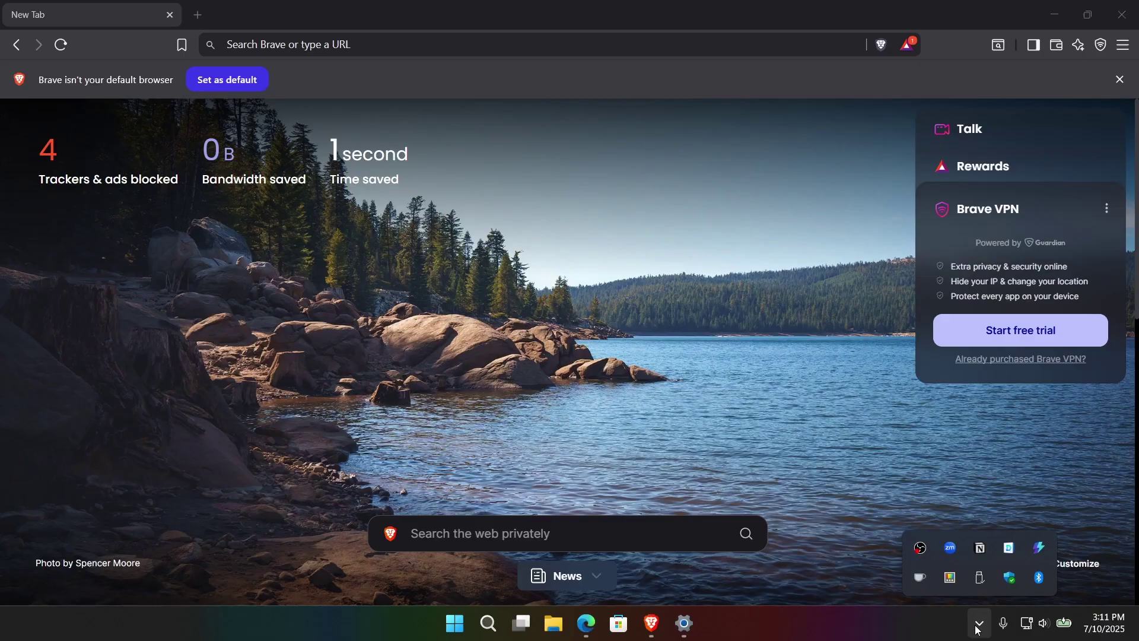
click(884, 547)
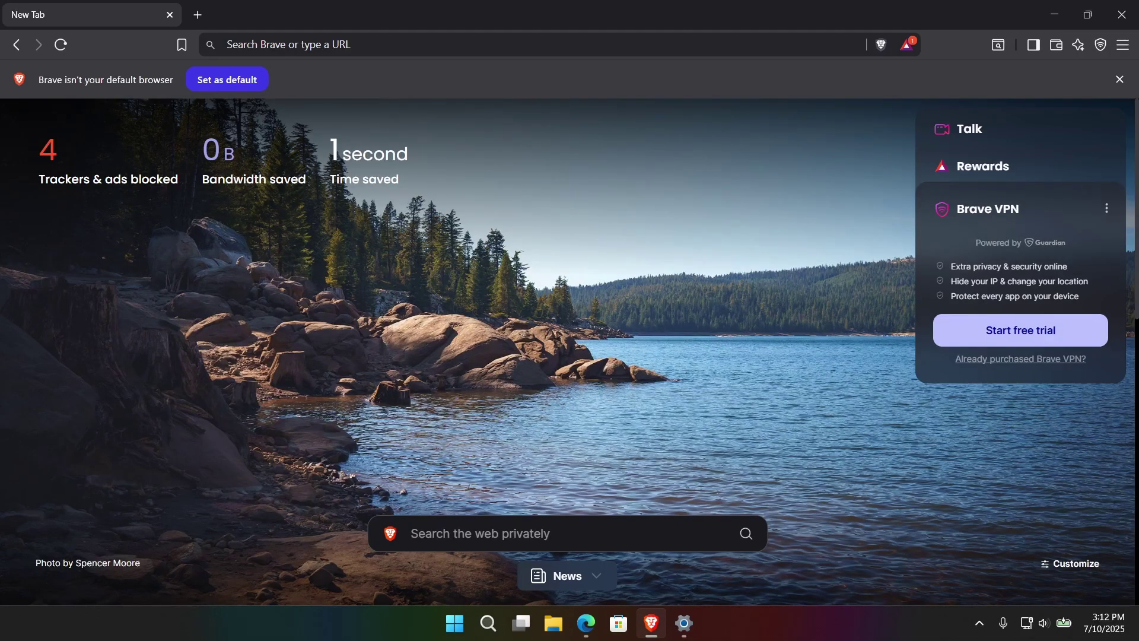
Step: Search Start for 'msed' and launch the MSEdgeRedirect 0.8.0.0 setup
click(454, 623)
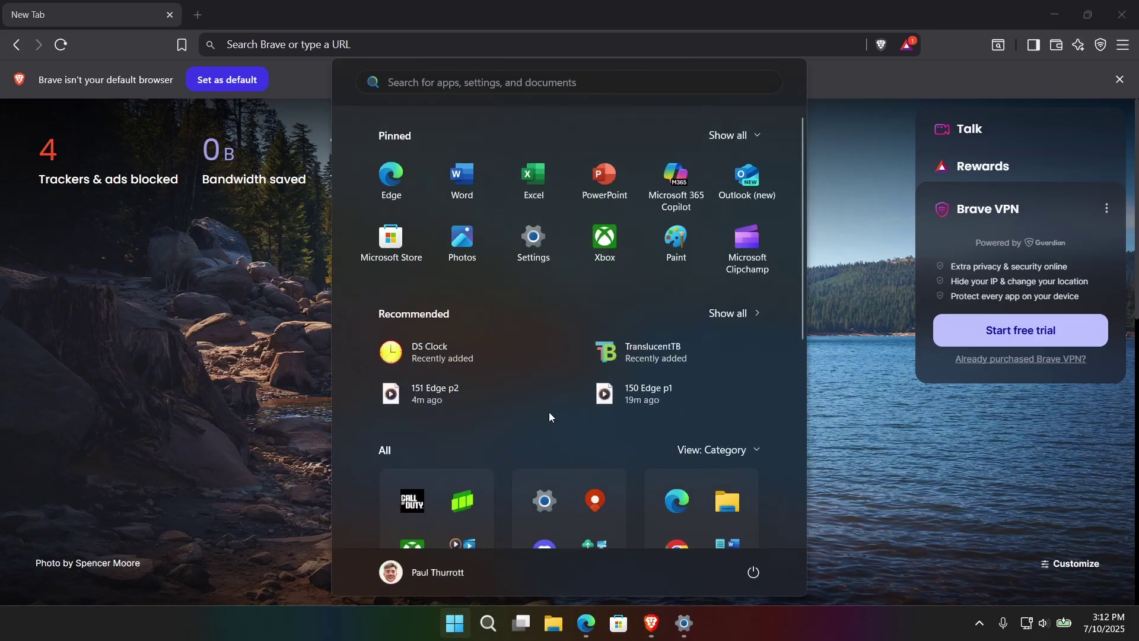
text(e)
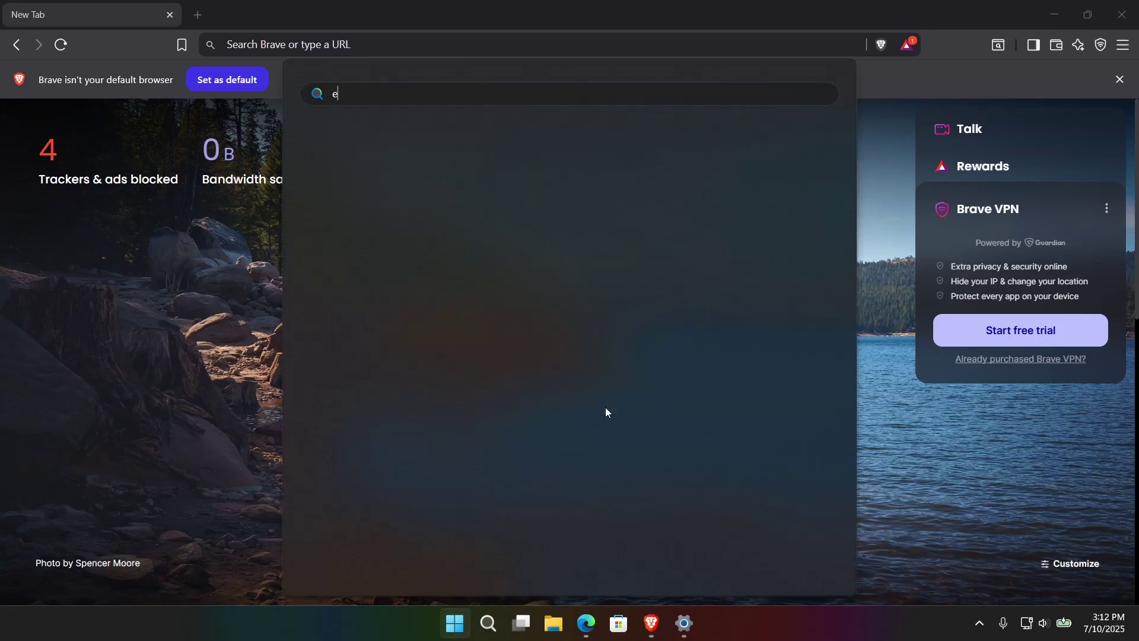
text(dge)
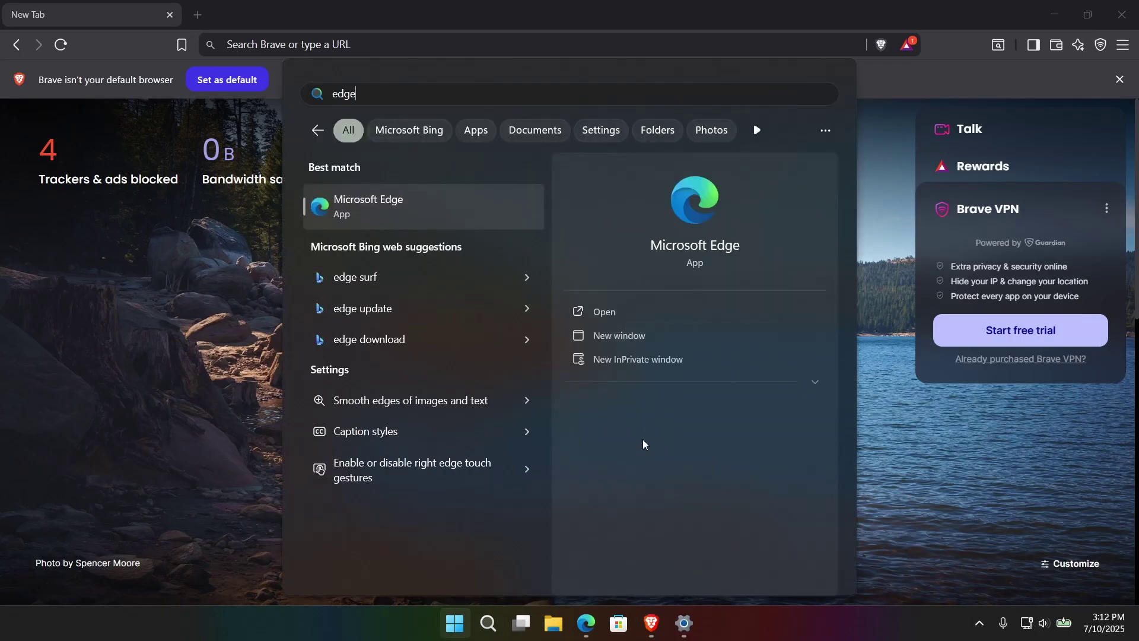
text(dric)
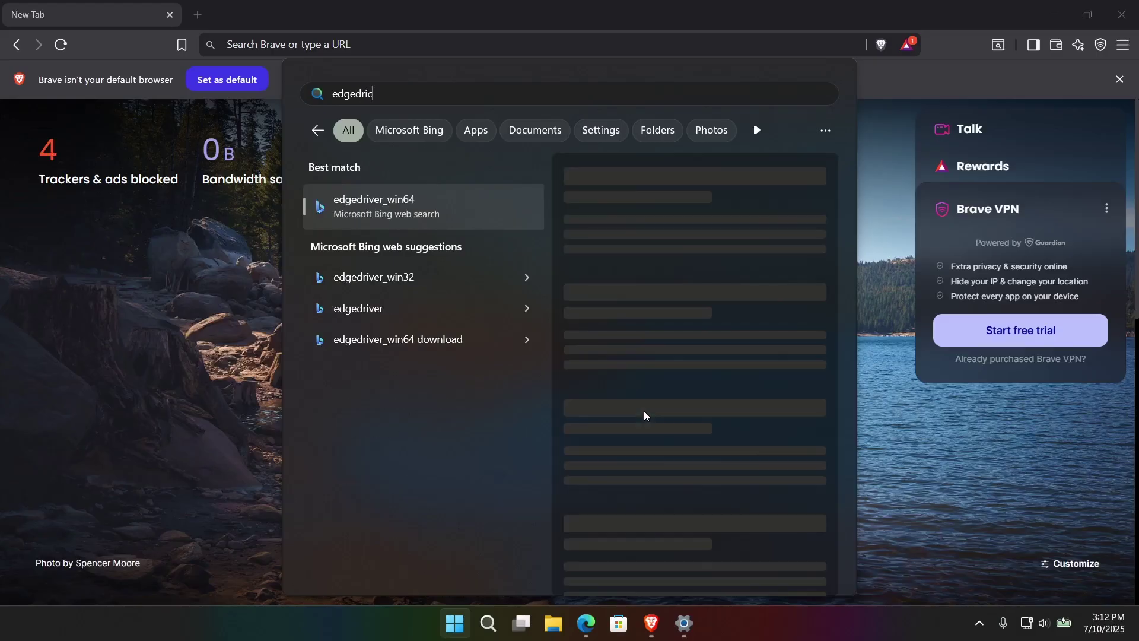
key(BackSpace)
key(BackSpace)
key(BackSpace)
key(BackSpace)
key(BackSpace)
key(BackSpace)
key(BackSpace)
text(msed)
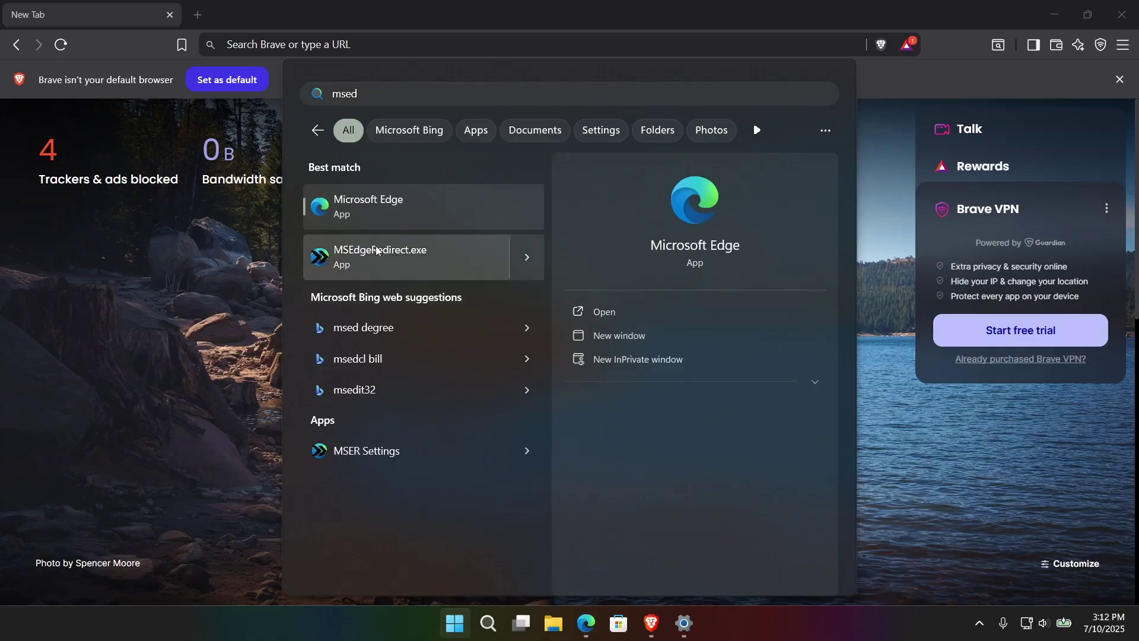
key(Escape)
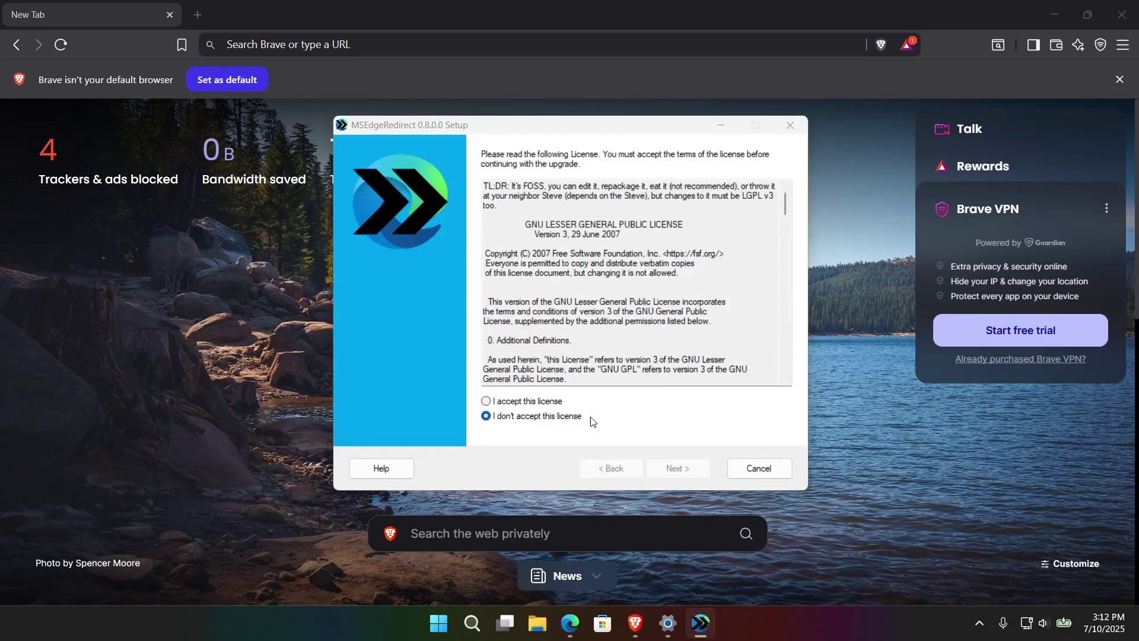
Step: Accept the MSEdgeRedirect license, view the redirect modes, cancel setup, and close Brave
click(521, 402)
click(676, 468)
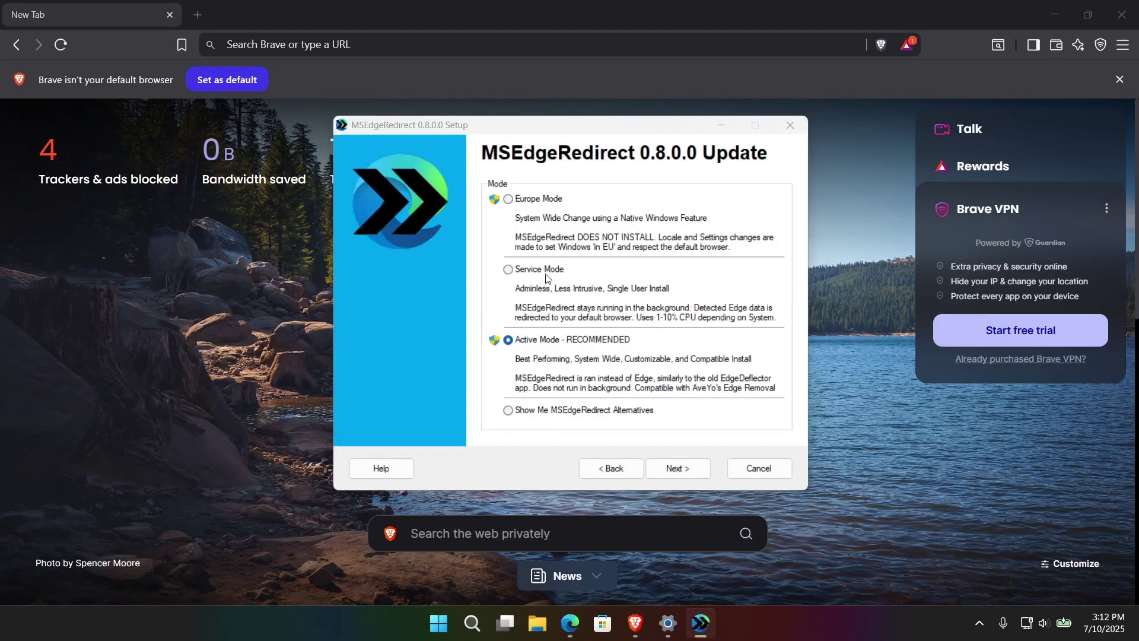
click(736, 468)
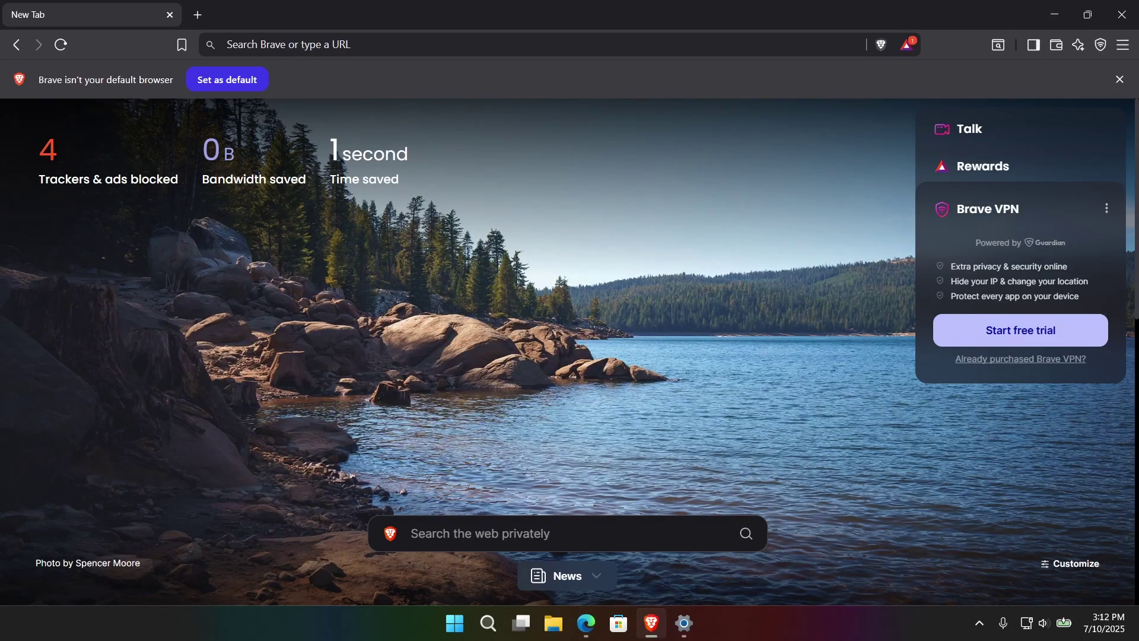
click(1121, 14)
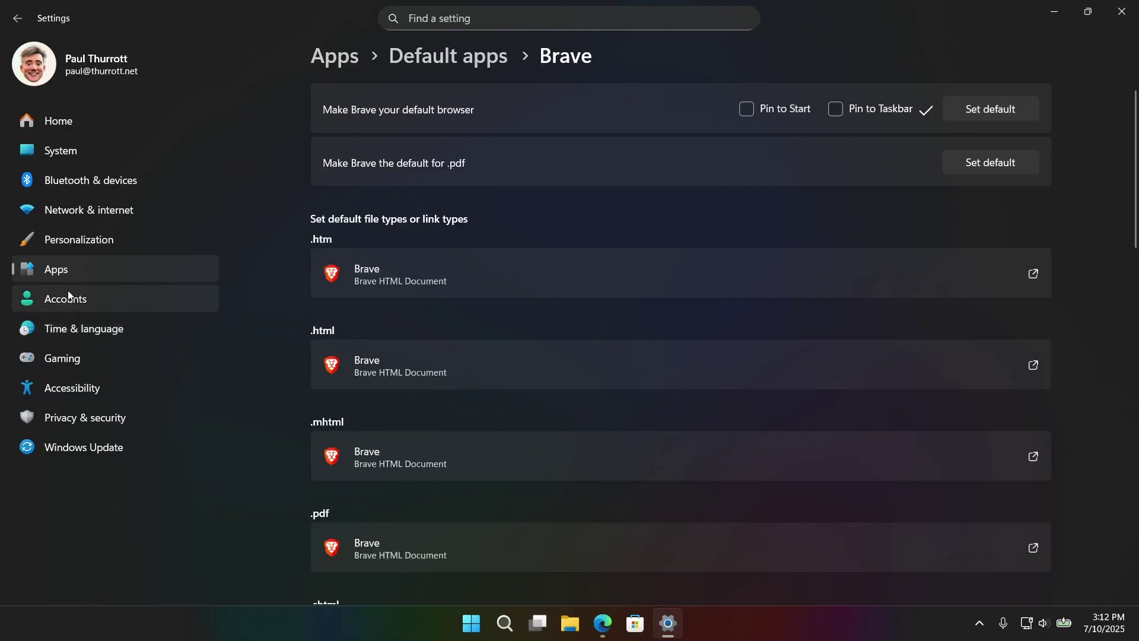
Step: Show startup apps in Settings' Apps > Startup and in a maximized Task Manager
click(66, 274)
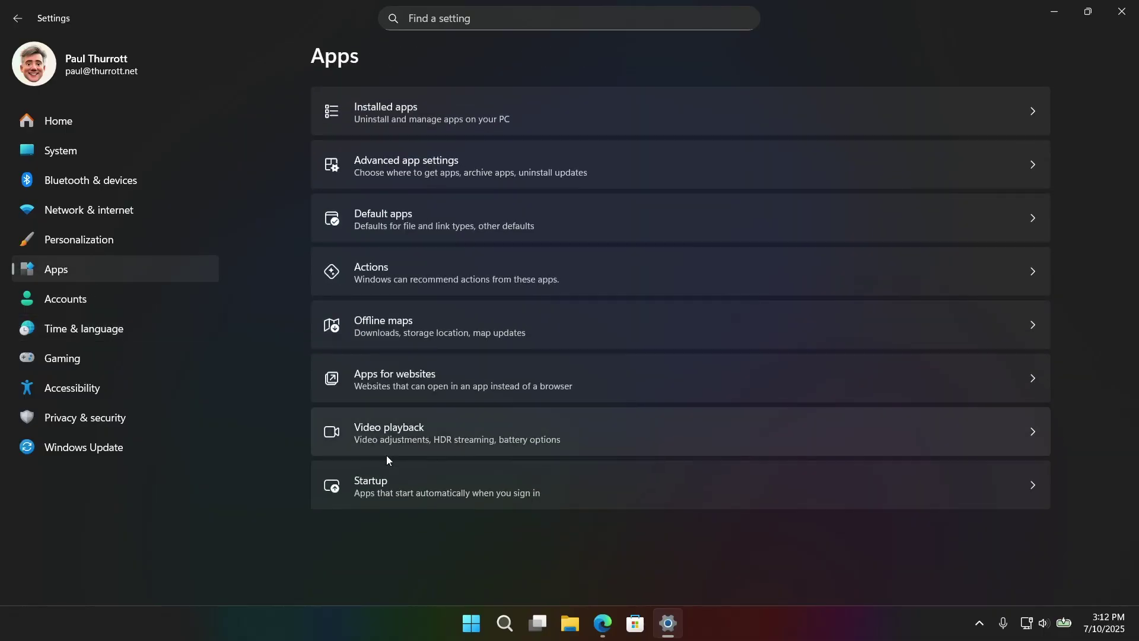
click(408, 479)
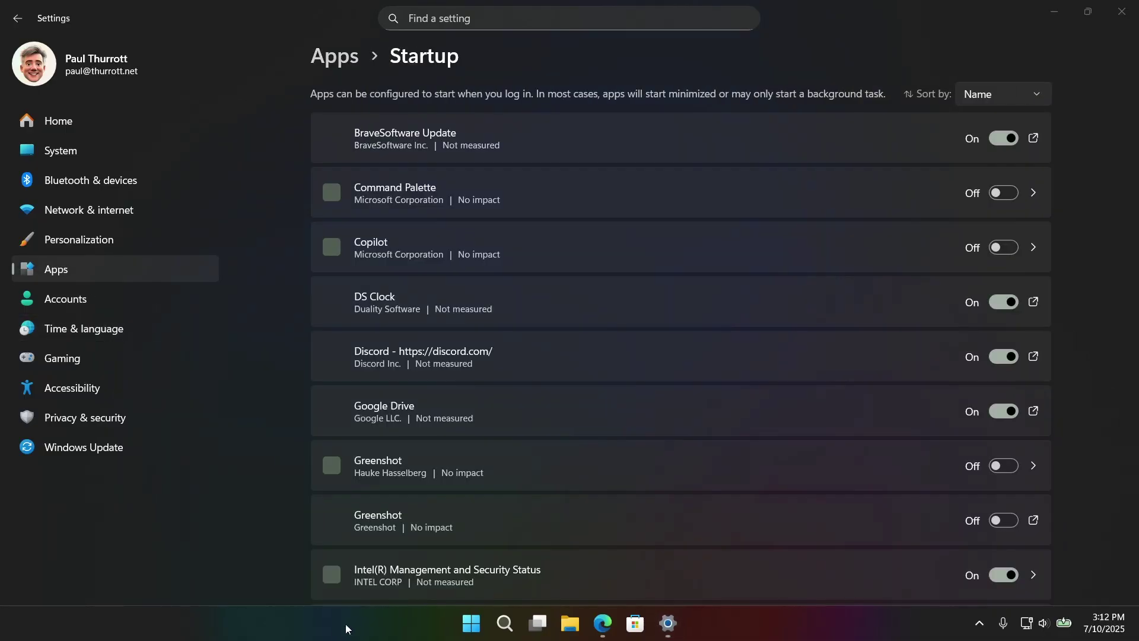
right_click(294, 622)
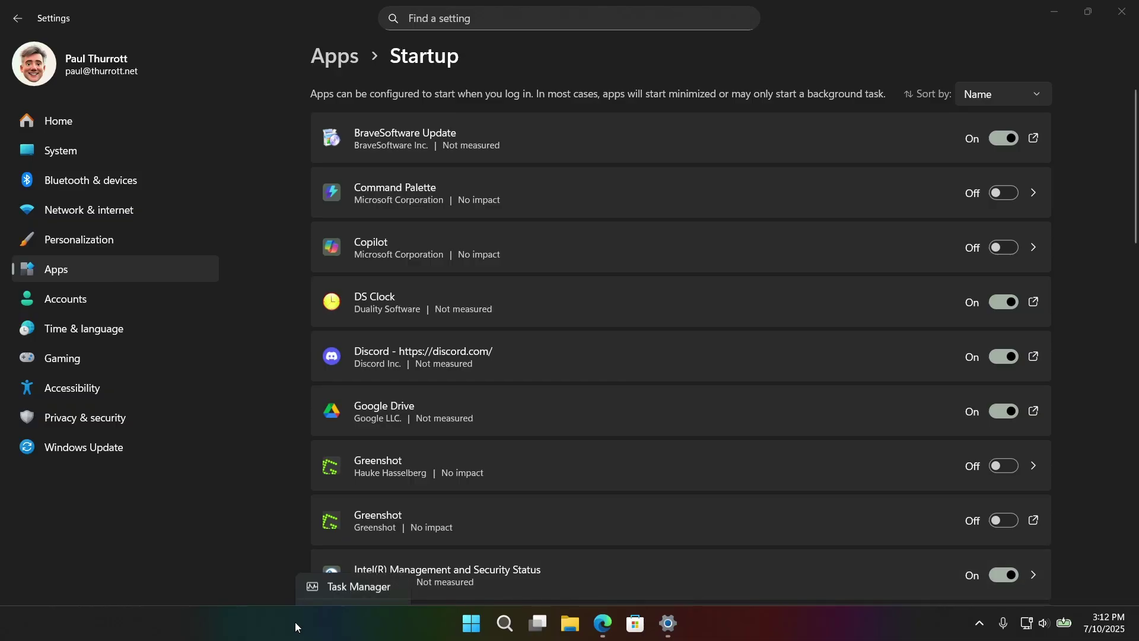
click(371, 564)
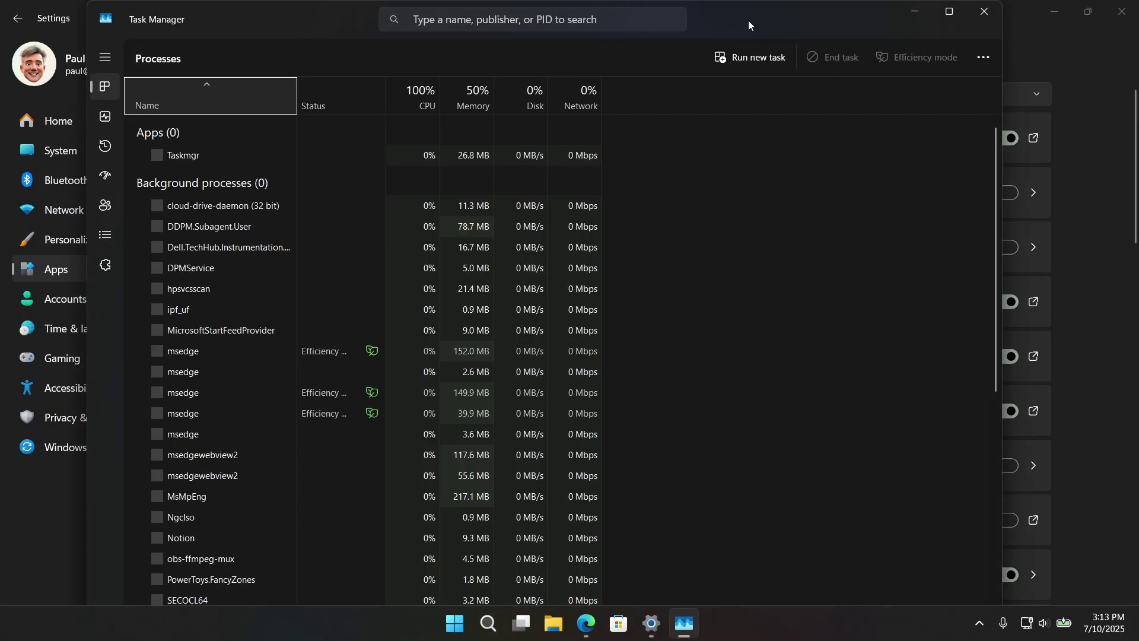
double_click(751, 25)
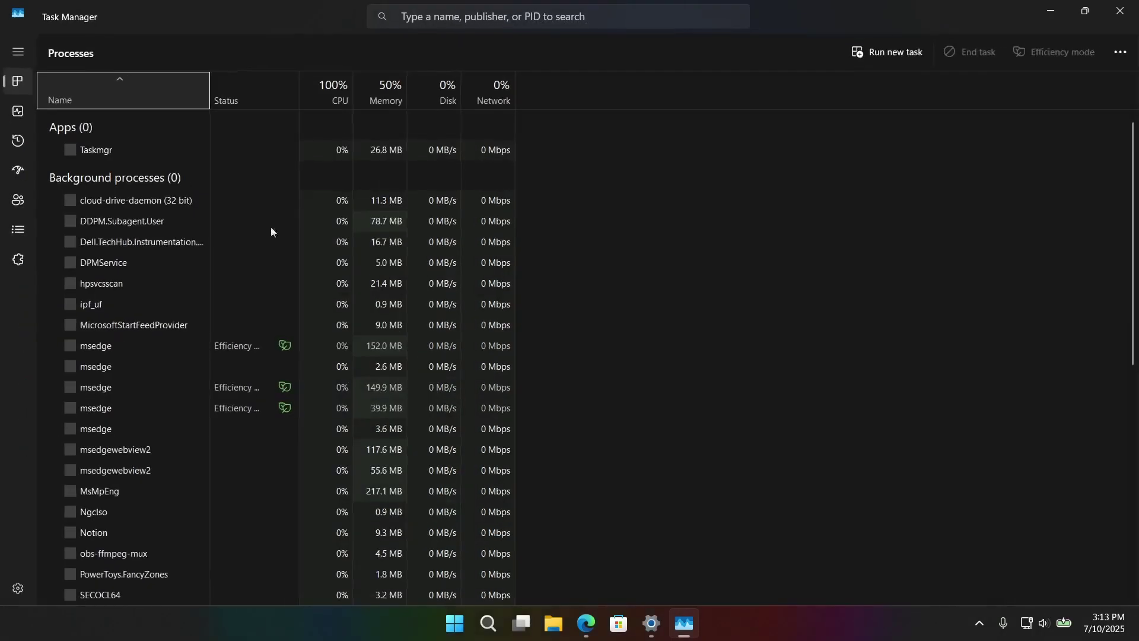
click(17, 170)
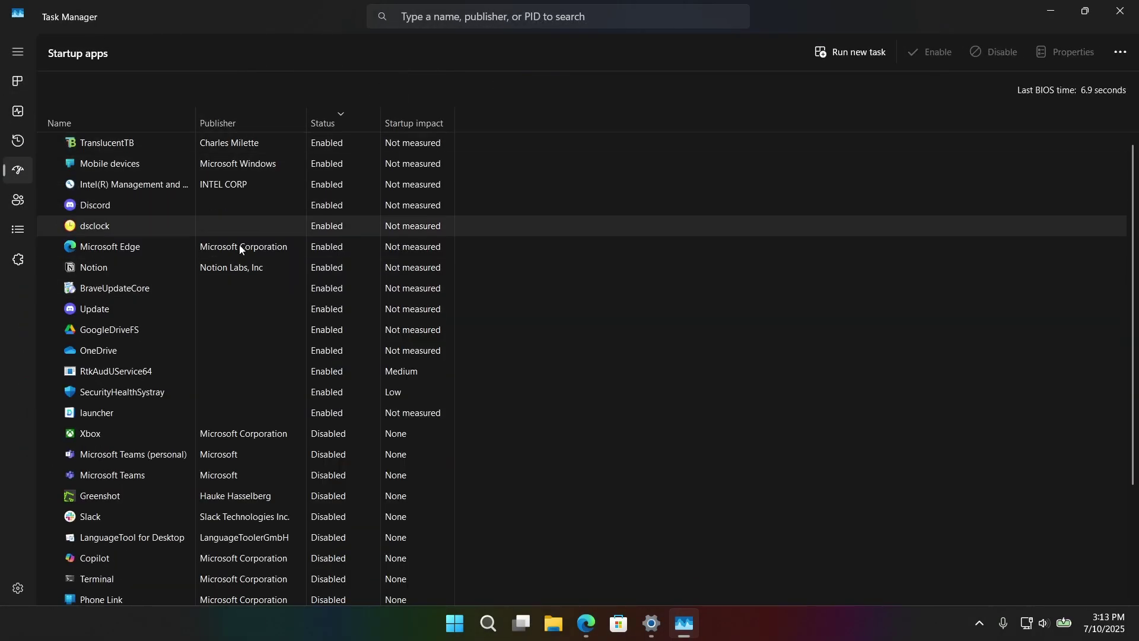
Step: Close Task Manager and sort the startup apps list by status
click(1120, 11)
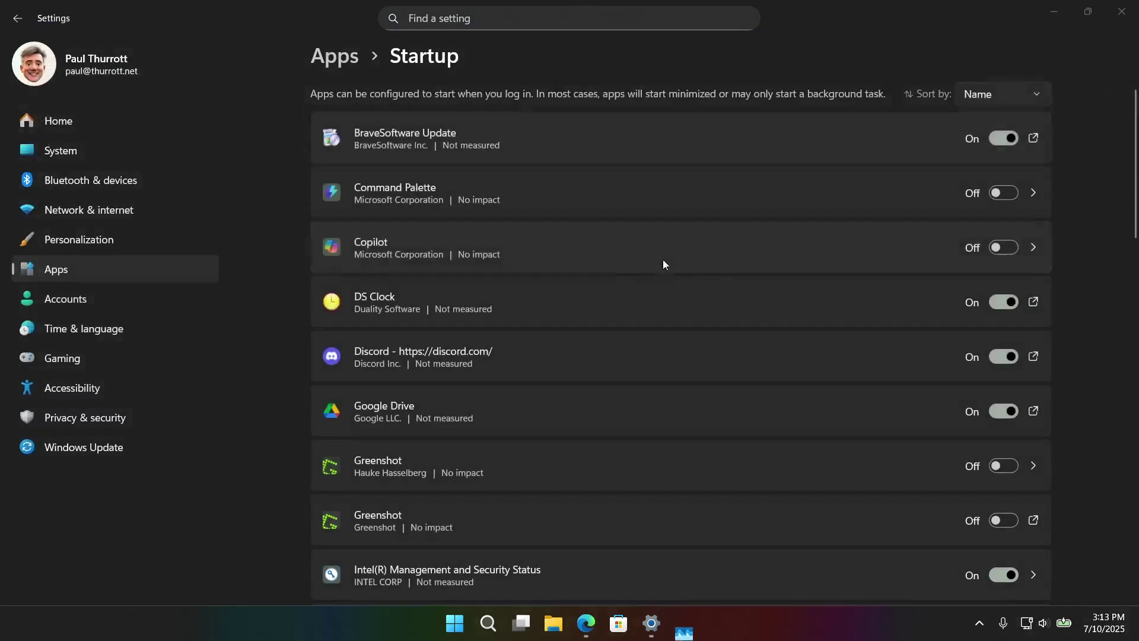
click(1001, 98)
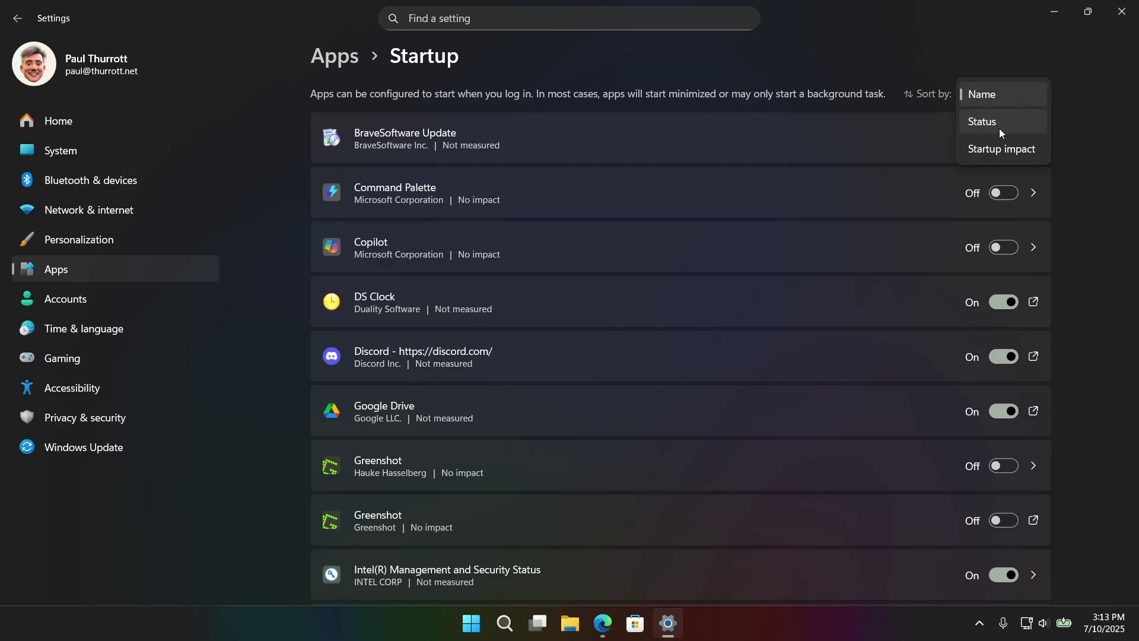
click(998, 126)
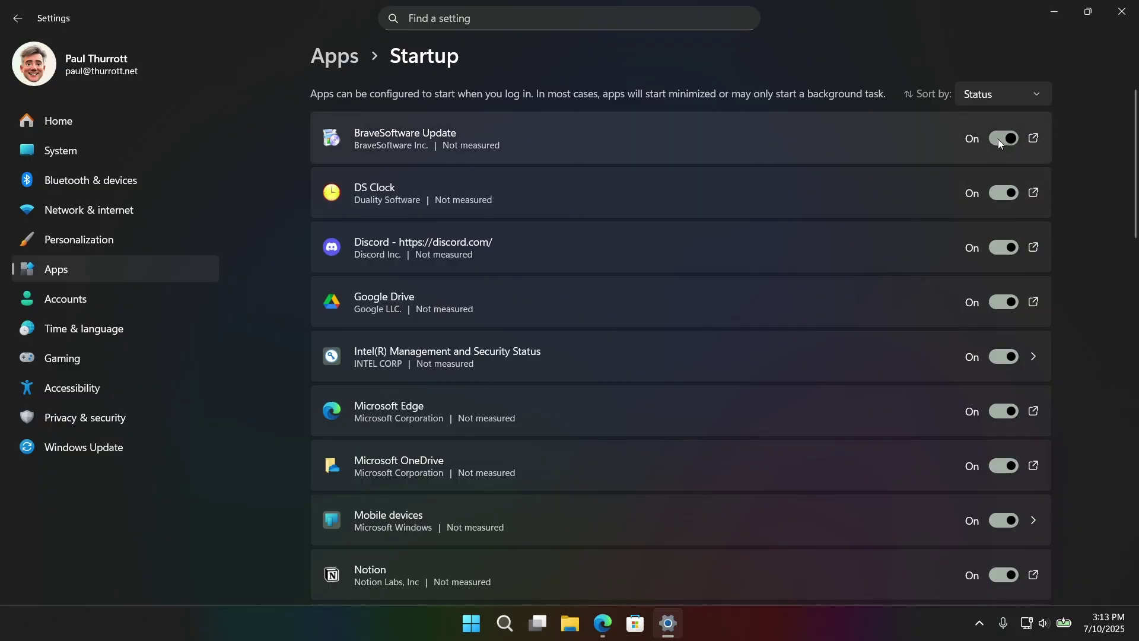
Step: Switch Discord and Microsoft Edge off as startup apps, then close Settings
click(1002, 249)
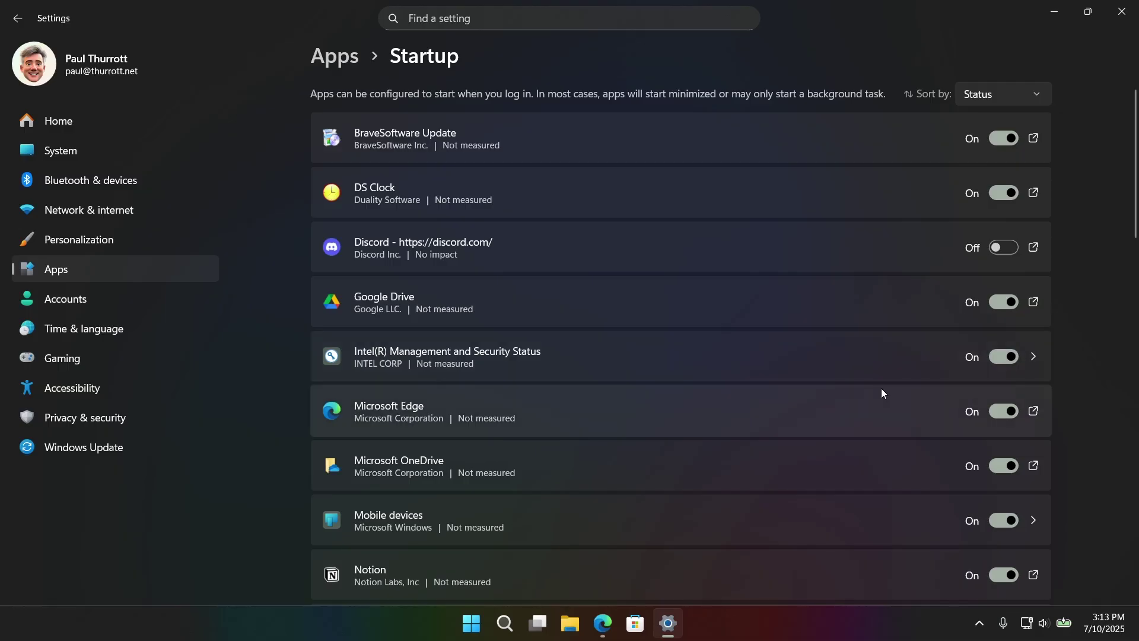
scroll(881, 388, down, 3)
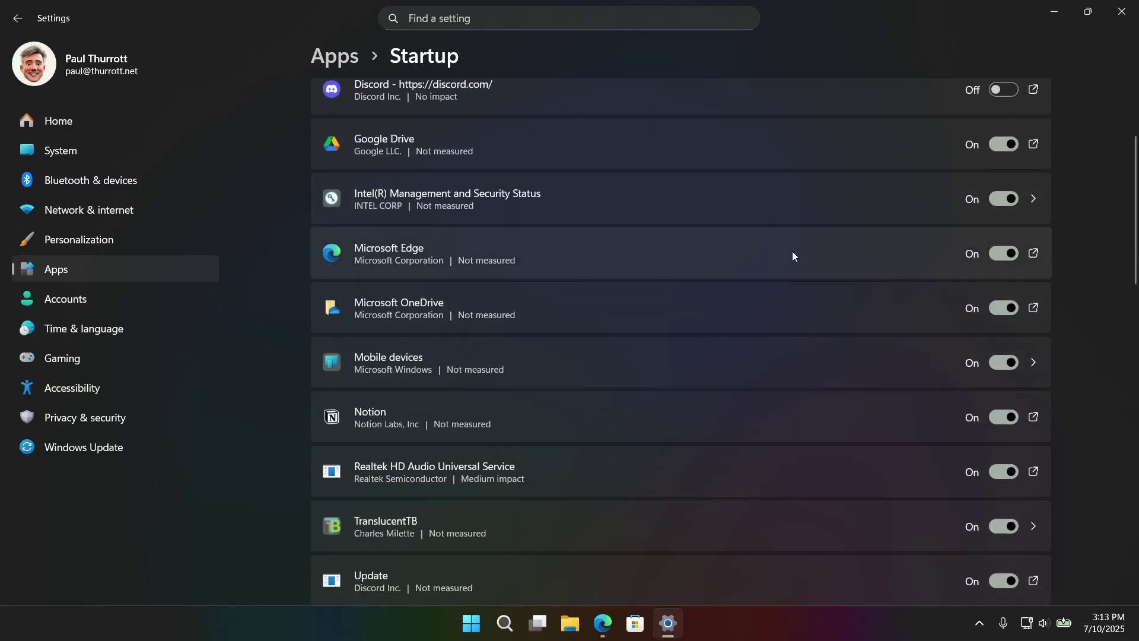
click(1005, 261)
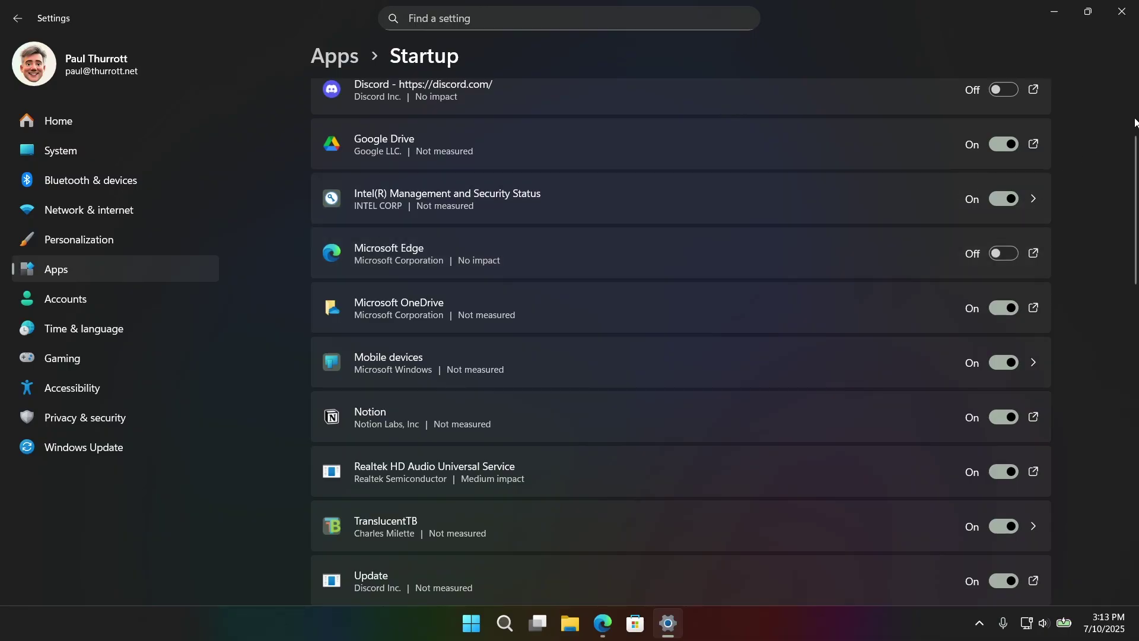
click(1107, 10)
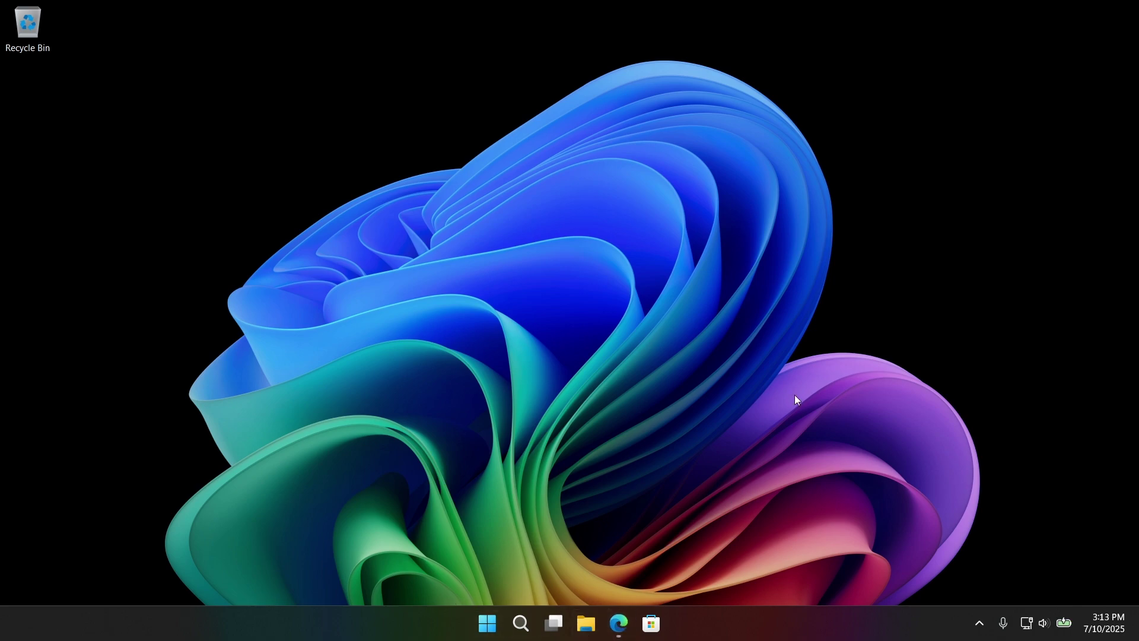
Step: Launch Edge, dismiss the default-browser prompt, and go to Settings > System and performance > System
click(617, 624)
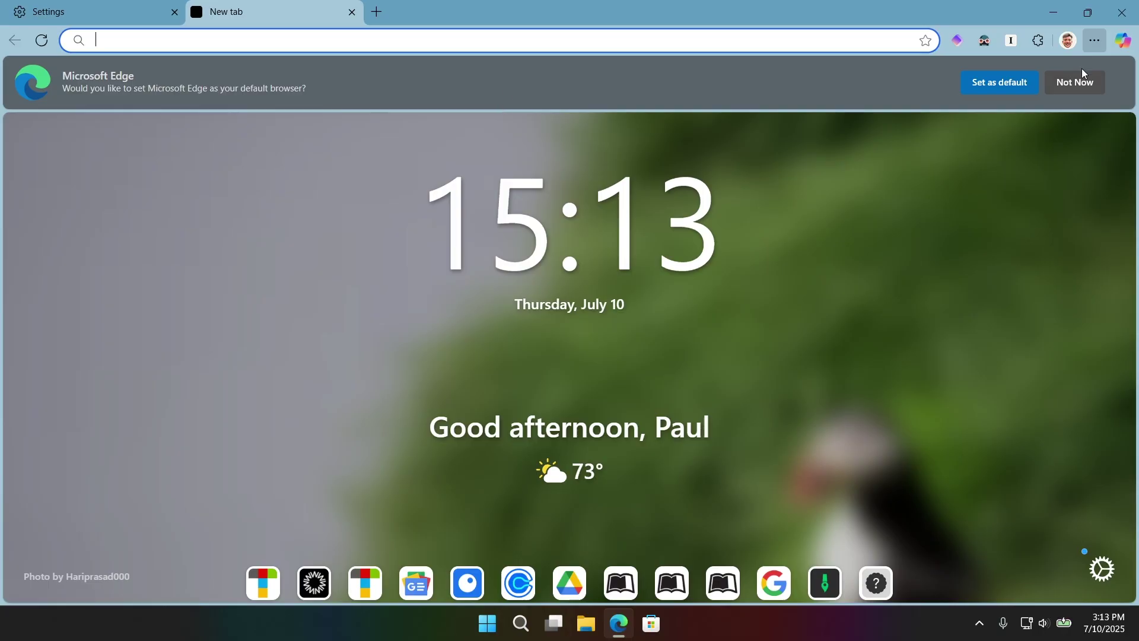
click(1075, 89)
click(1094, 42)
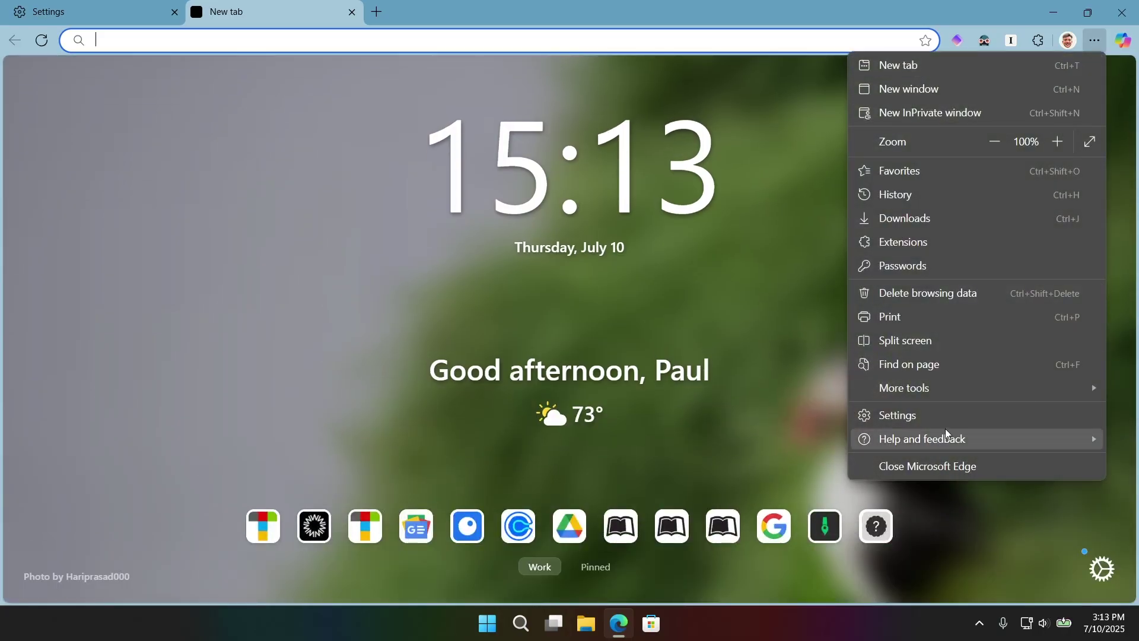
click(968, 414)
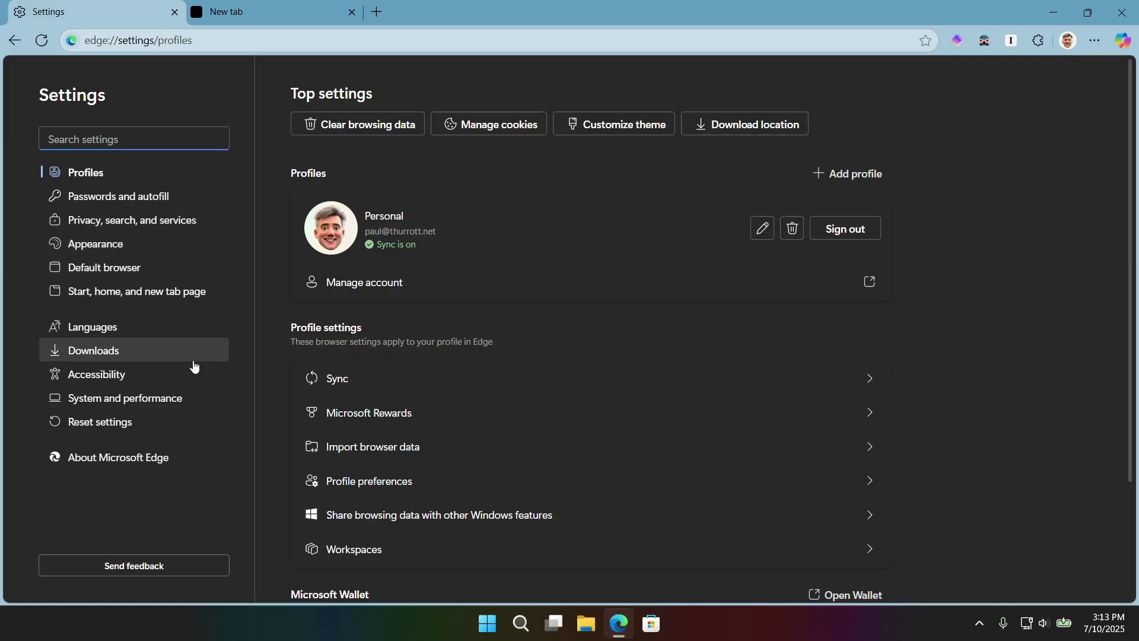
click(179, 397)
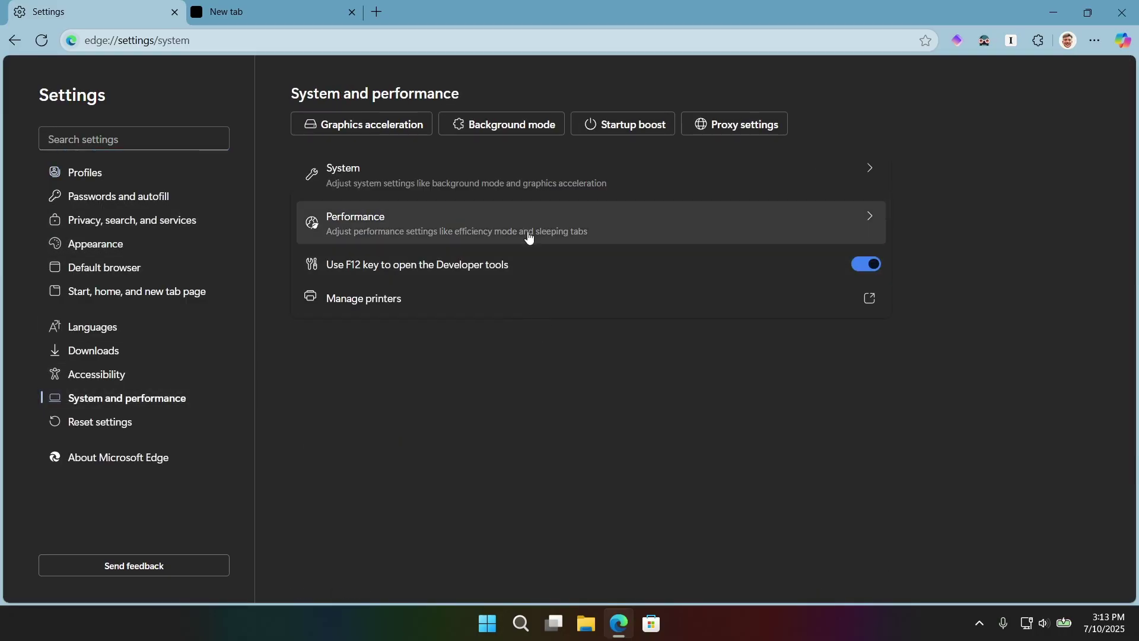
click(537, 194)
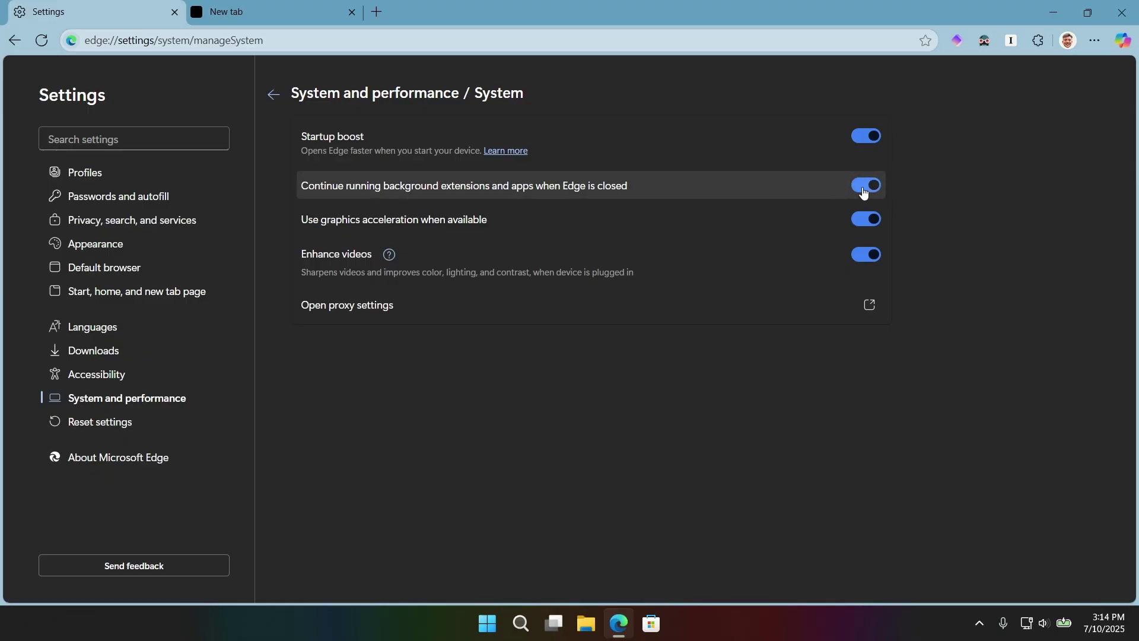
Step: Turn off Startup boost and running extensions and apps after closing, then close Edge
click(864, 184)
click(867, 138)
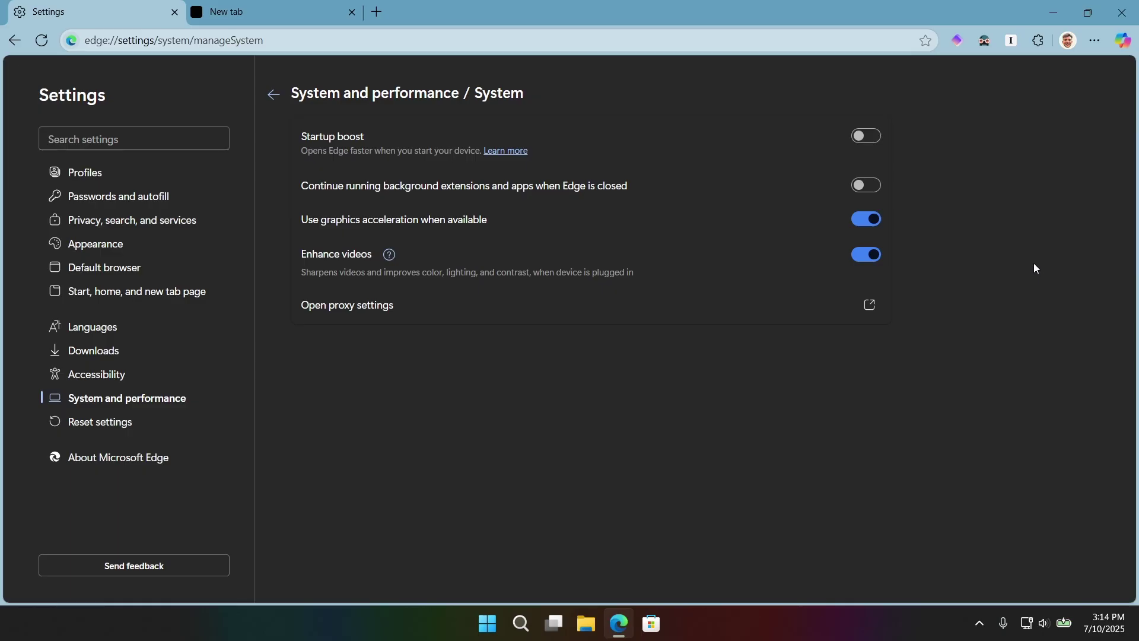
click(1121, 12)
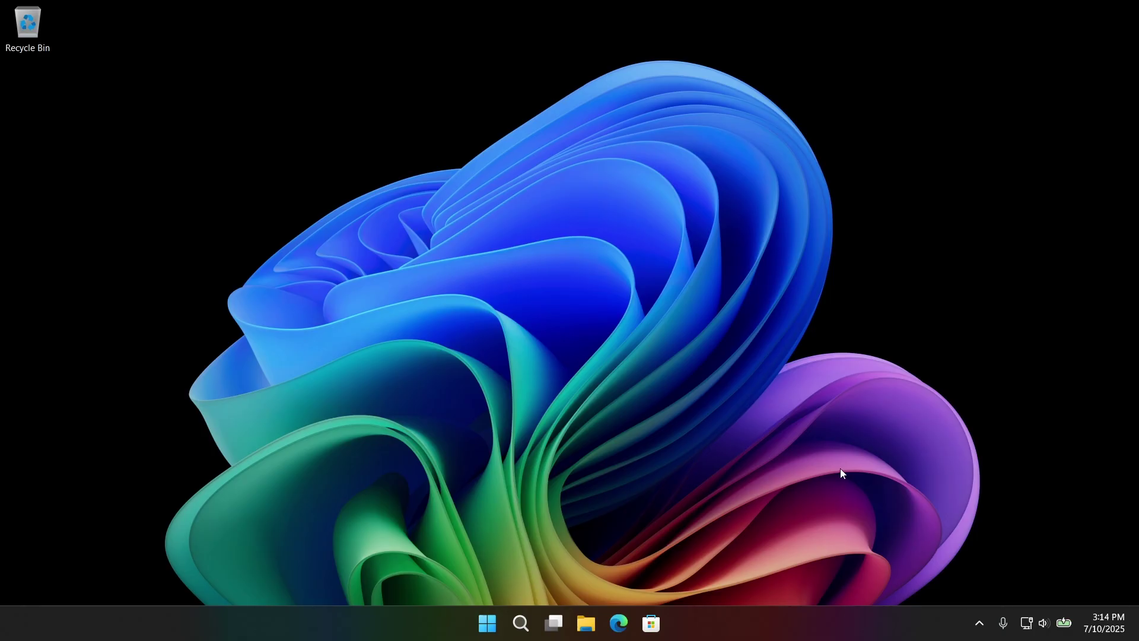
key(super)
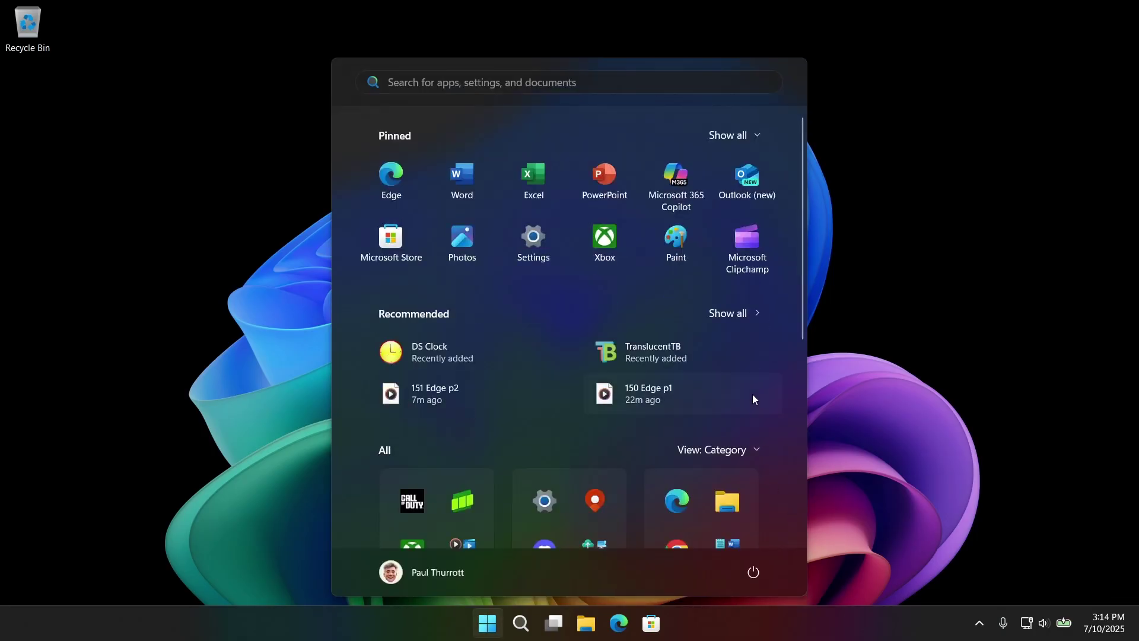
text(winto)
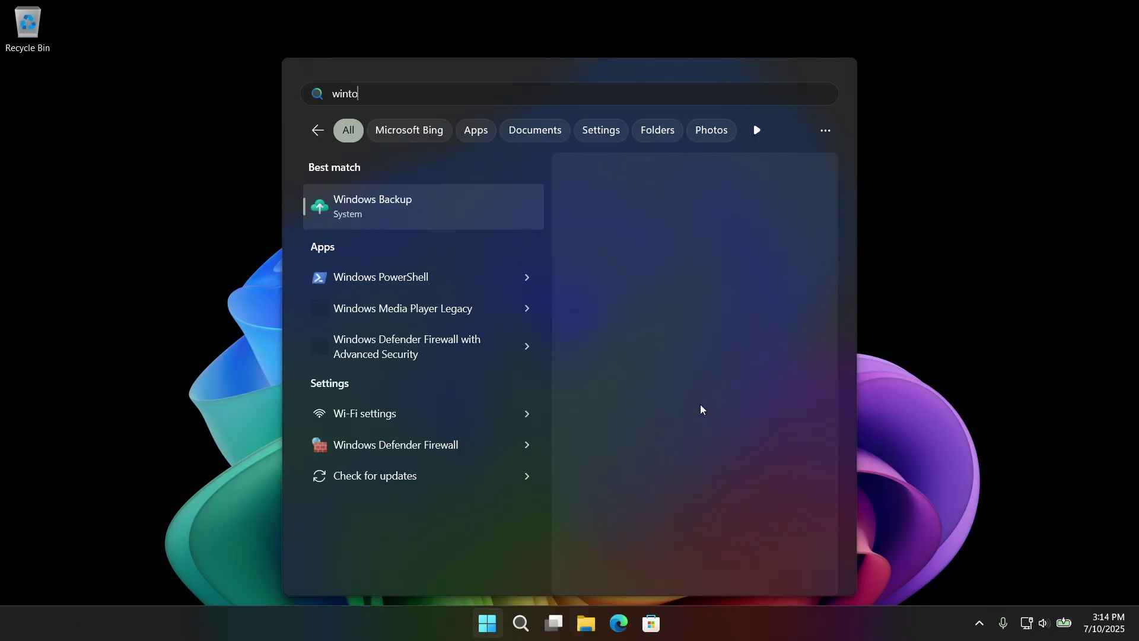
text(yhs)
key(Return)
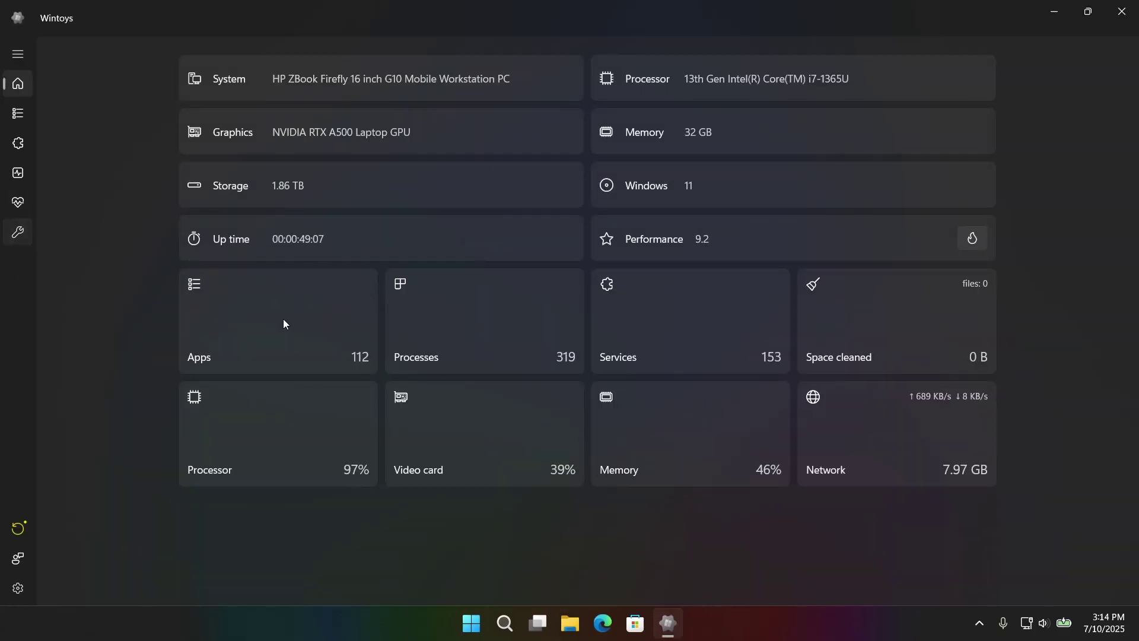
click(18, 231)
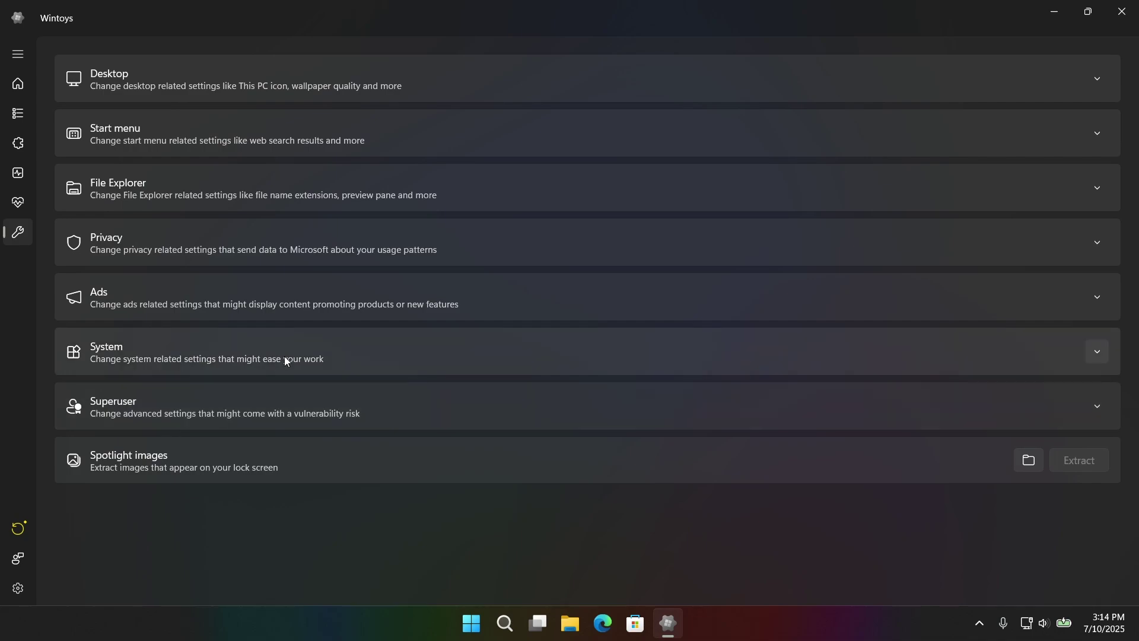
click(300, 356)
scroll(683, 427, down, 3)
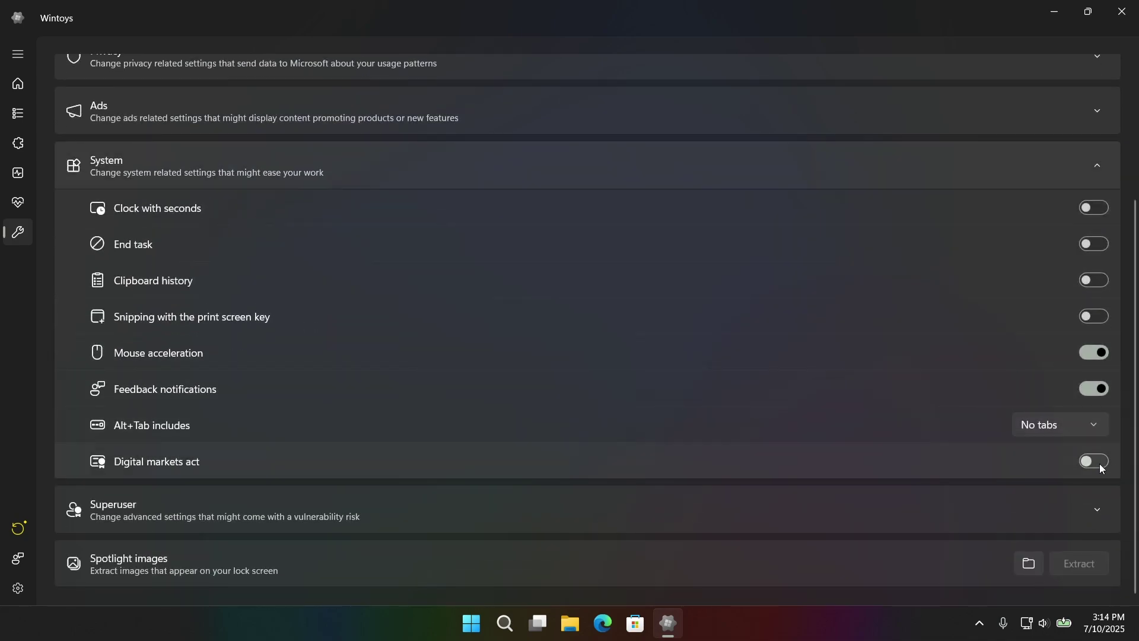
mouse_move(1098, 464)
click(1121, 12)
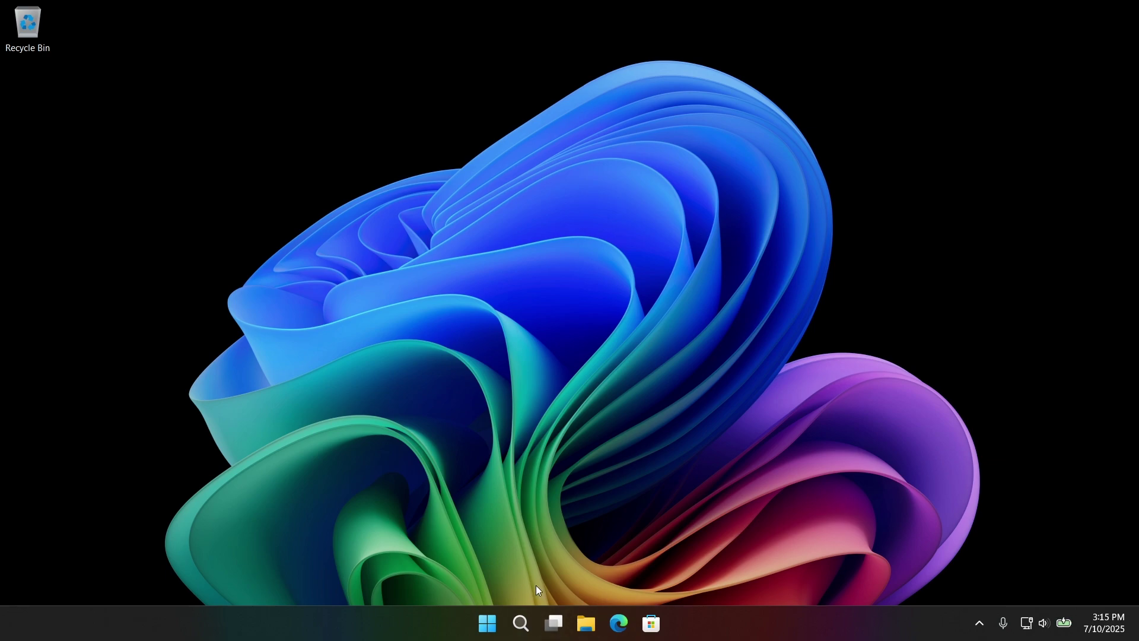
Step: Go to Settings > Apps > Default apps and briefly check App Installer's file types
key(super+i)
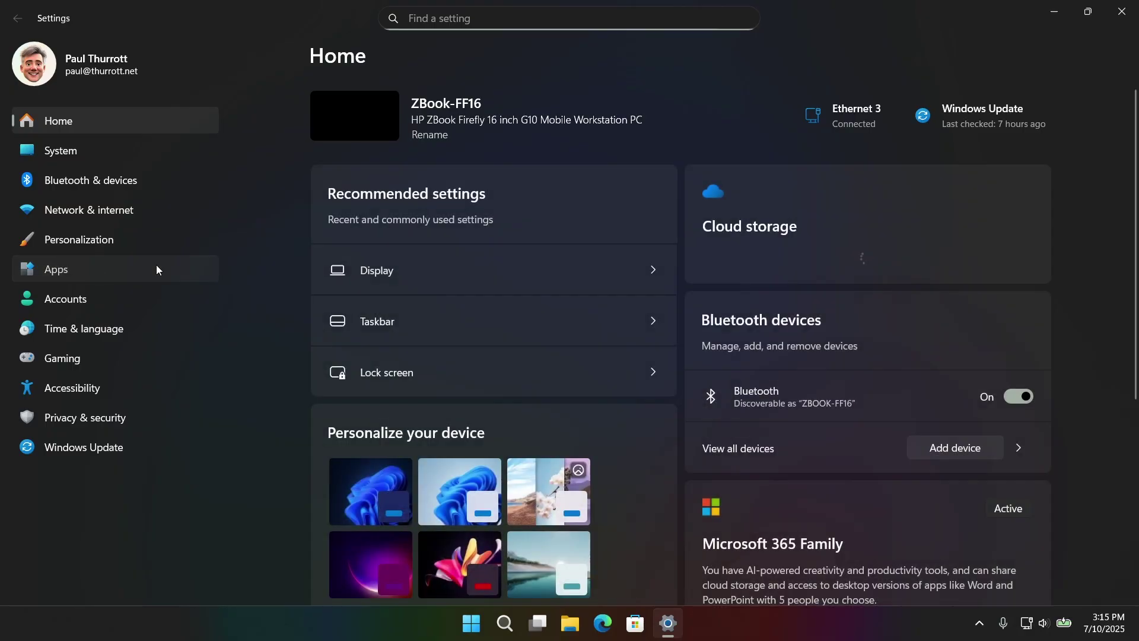
click(155, 268)
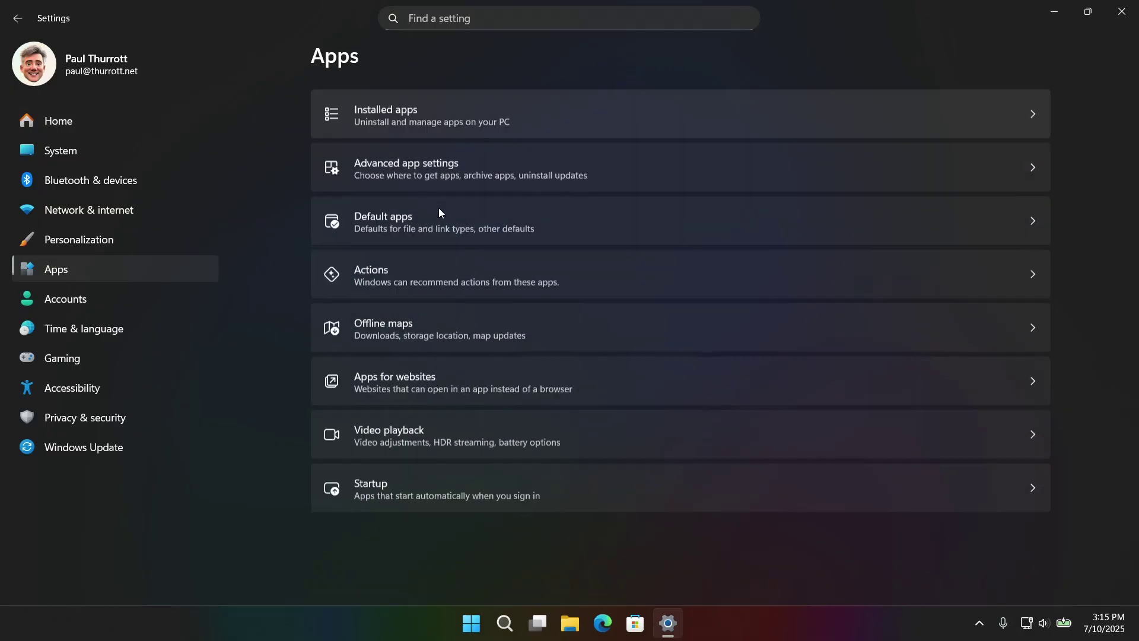
click(492, 226)
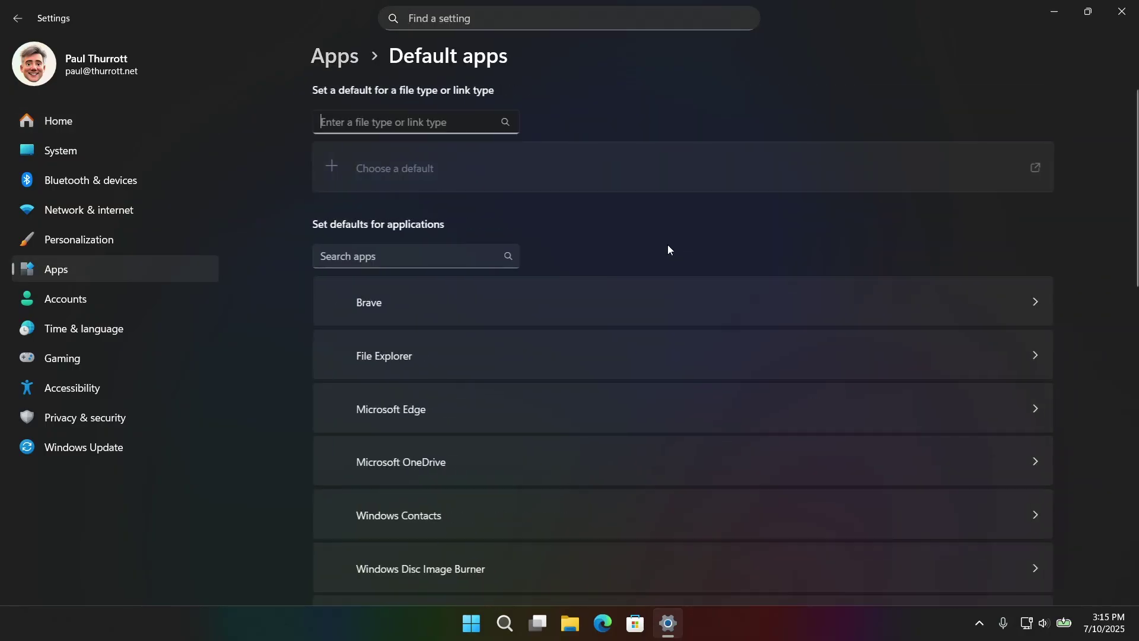
scroll(474, 356, down, 1)
click(525, 283)
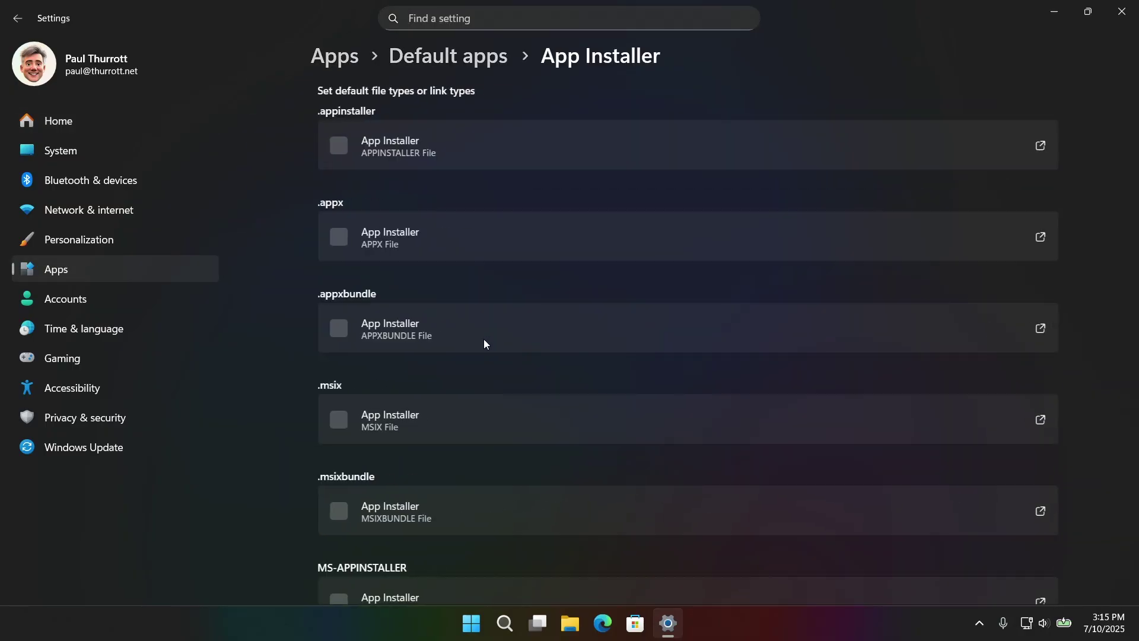
click(18, 19)
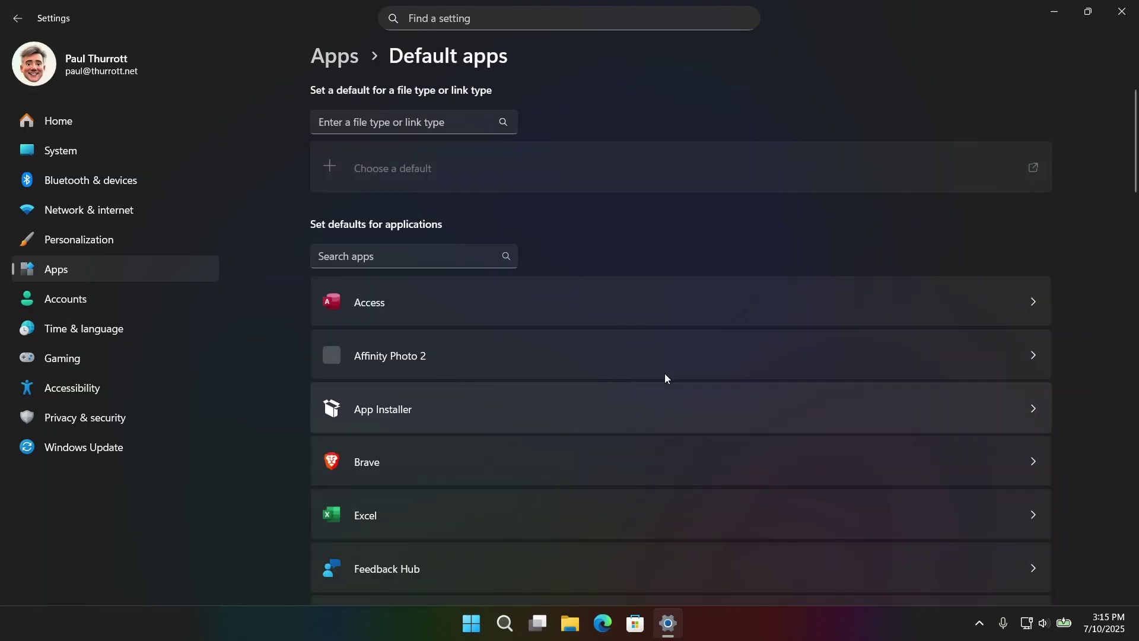
Step: Review Brave's defaults for .htm, .html, .mhtml and .pdf, then close Settings
scroll(680, 426, down, 3)
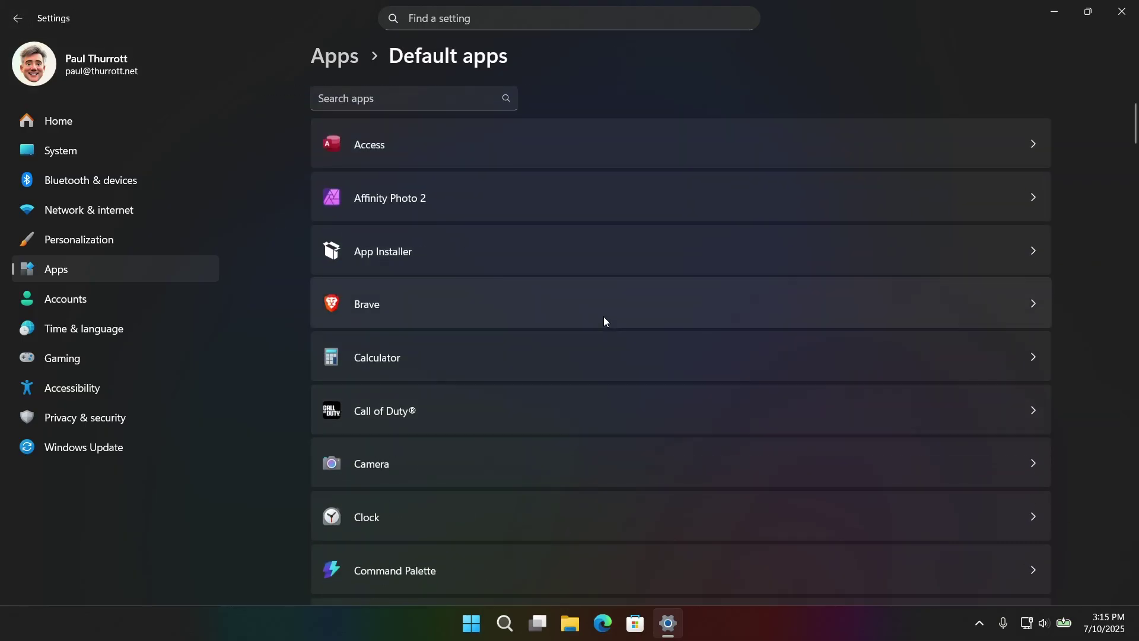
click(765, 315)
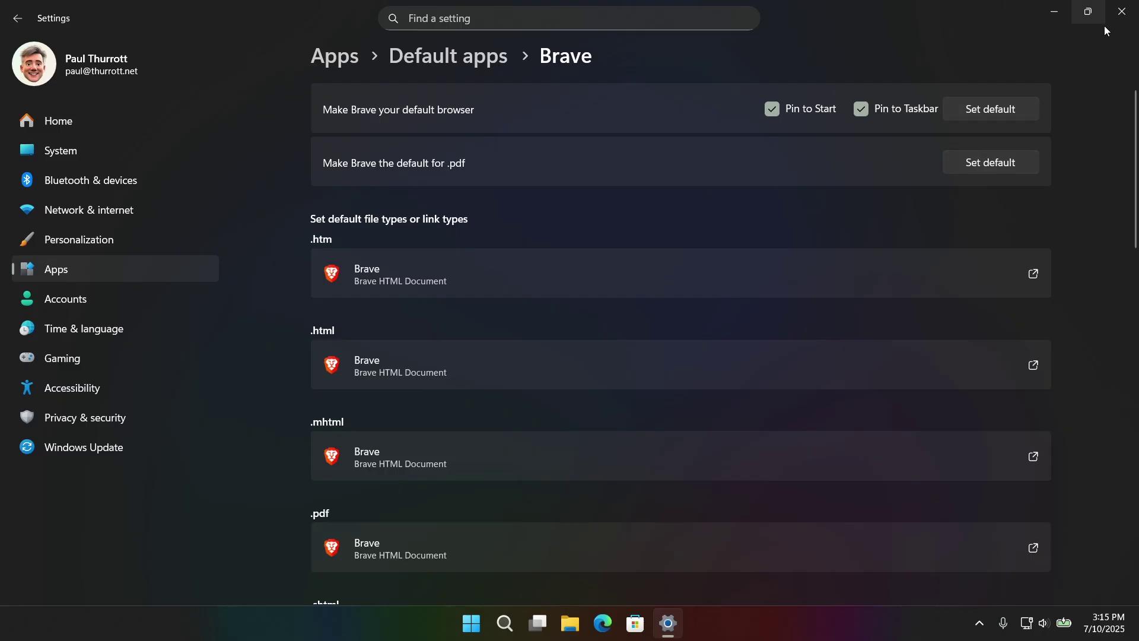
click(1121, 13)
key(super)
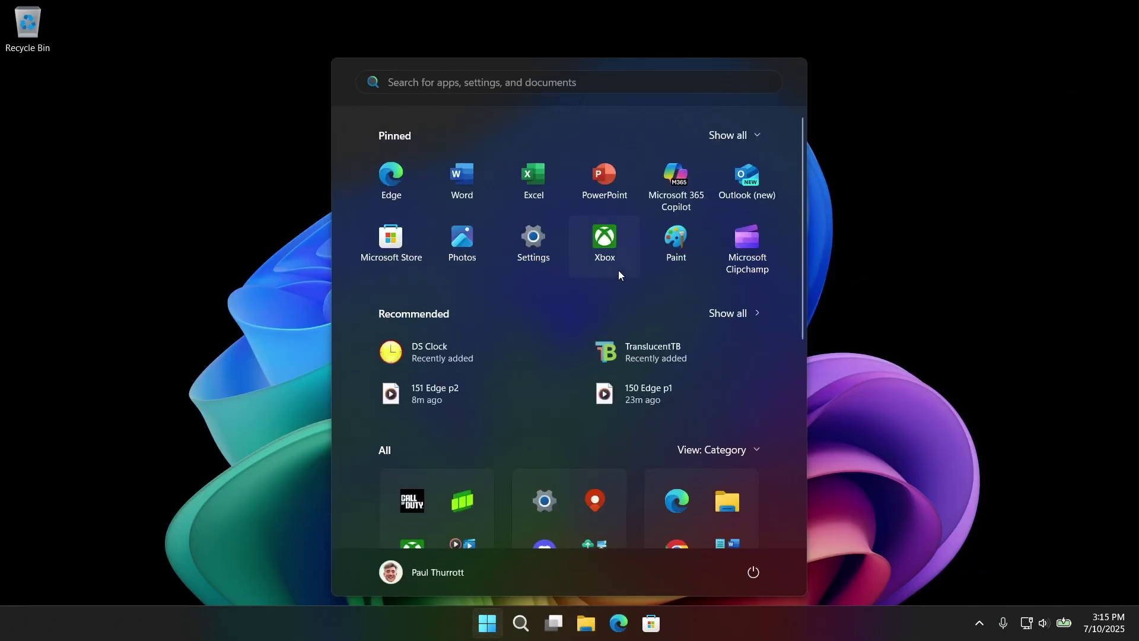
right_click(389, 186)
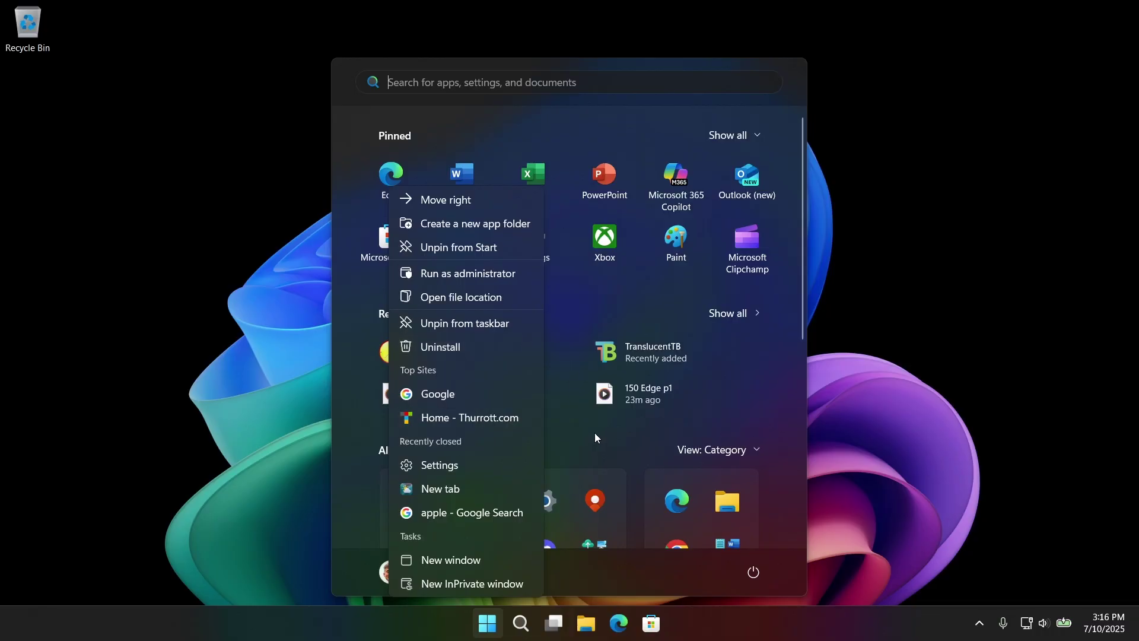
click(789, 380)
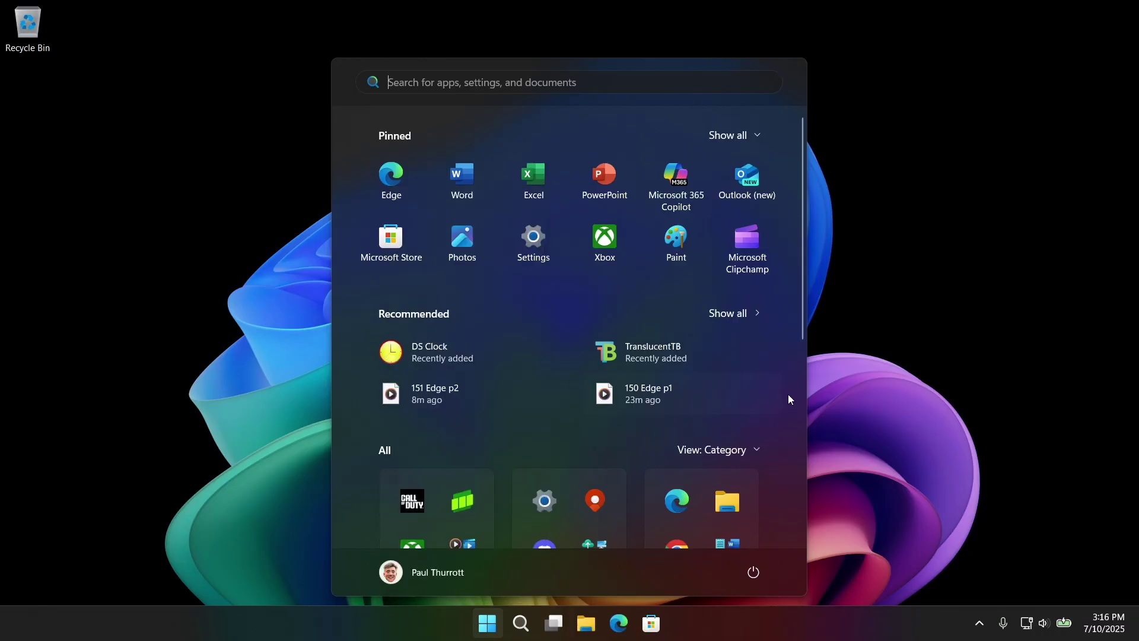